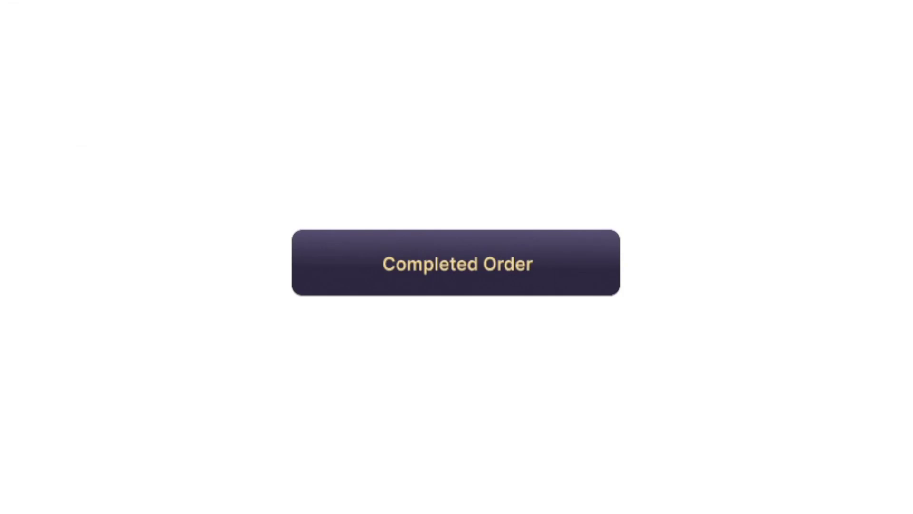
Play the Completed Order button's truck animation preview.
click(511, 272)
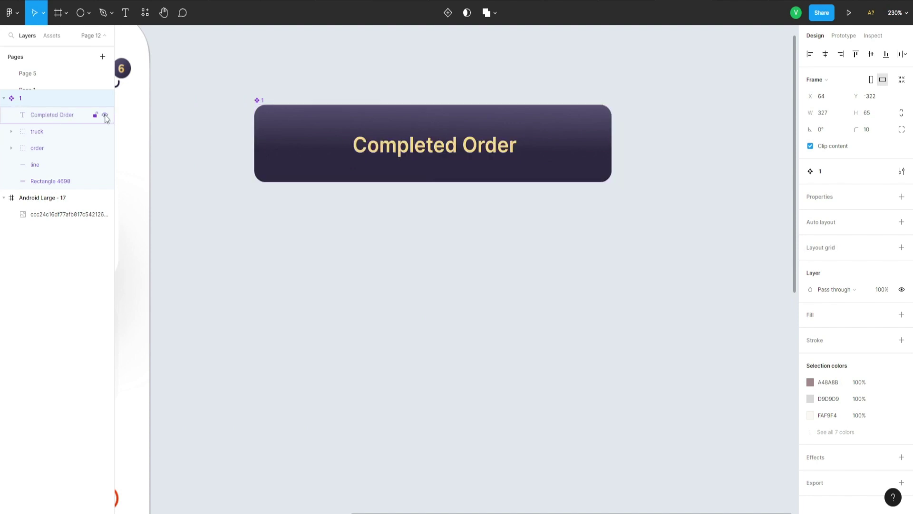
Hide the Completed Order text and reposition the truck group with Shift+arrow nudges.
click(105, 115)
click(54, 133)
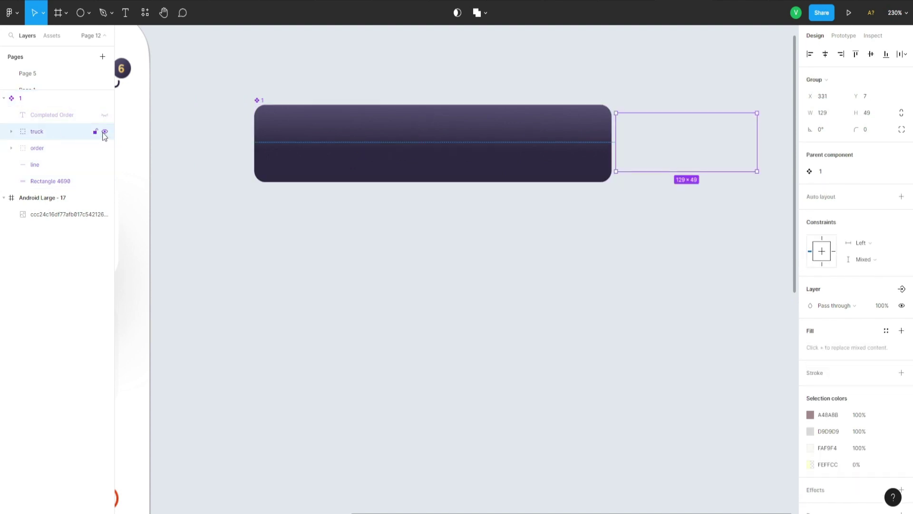
key(shift+Left)
key(shift+Left)
key(shift+Left)
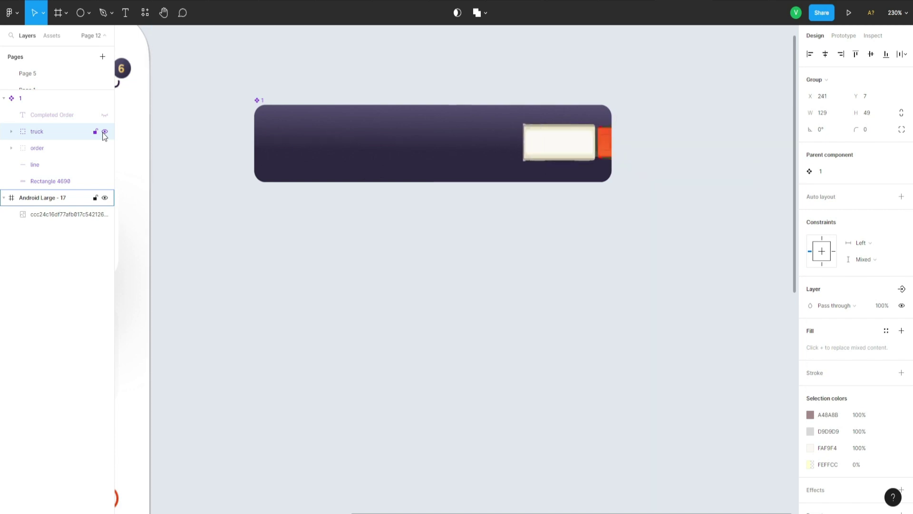
key(shift+Left)
key(shift+Left)
key(shift+Left)
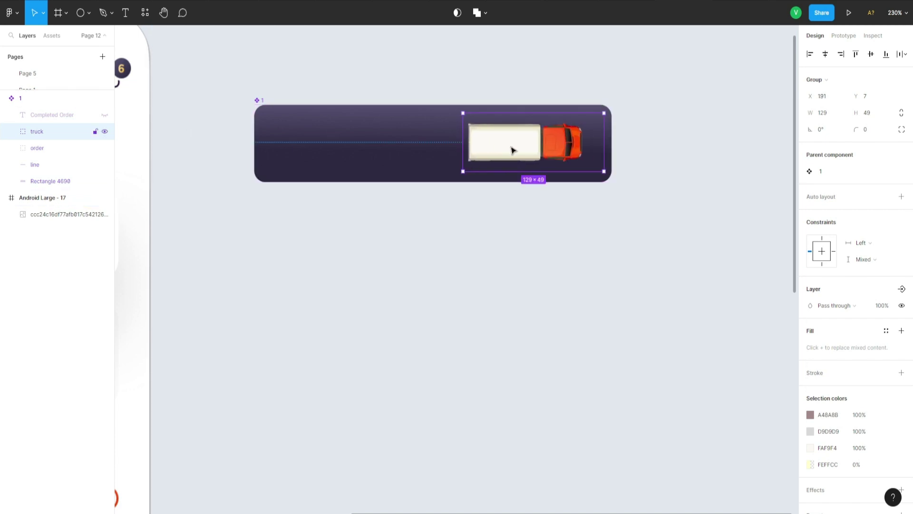
key(shift+Right)
key(shift+Right)
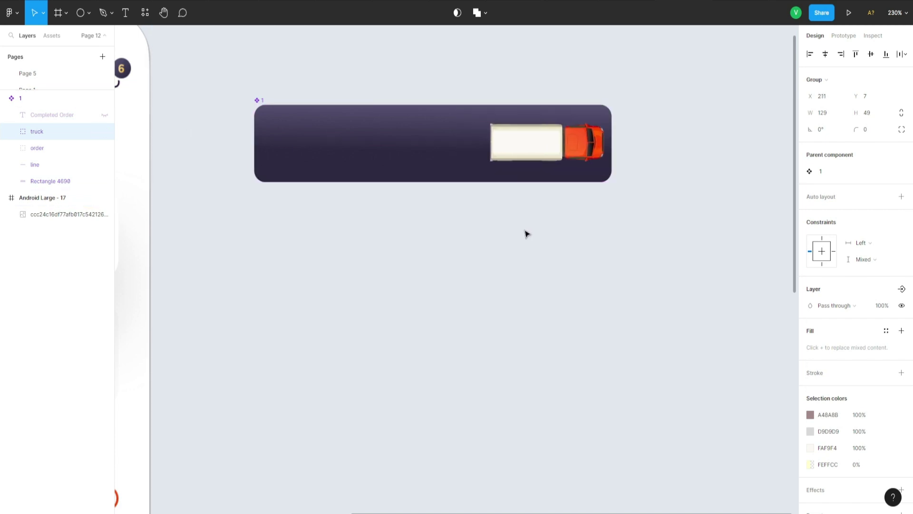
key(shift+Right)
key(shift+Right)
Move the order icon past the button's left edge.
key(shift+Right)
key(shift+Right)
key(shift+Right)
key(shift+Right)
key(shift+Right)
key(shift+Right)
key(shift+Right)
key(shift+Right)
key(shift+Right)
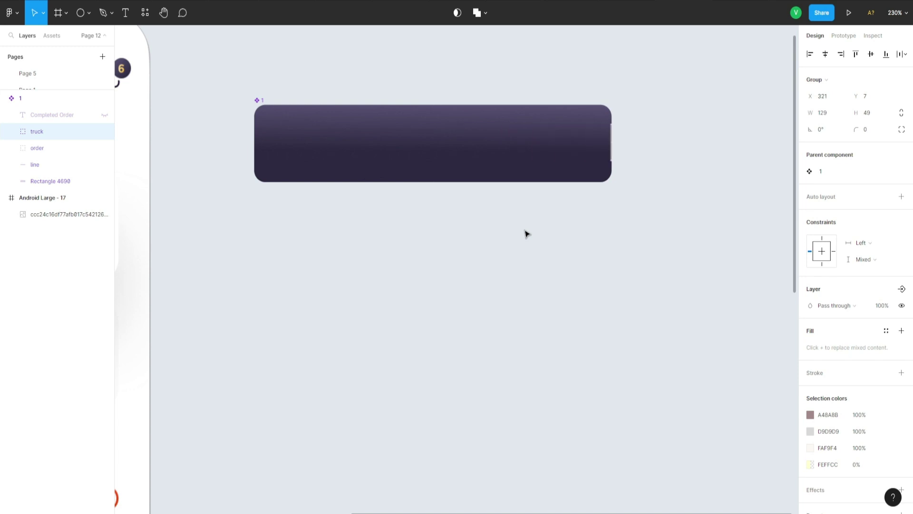
click(66, 150)
key(shift+Right)
key(shift+Right)
key(shift+Right)
key(shift+Right)
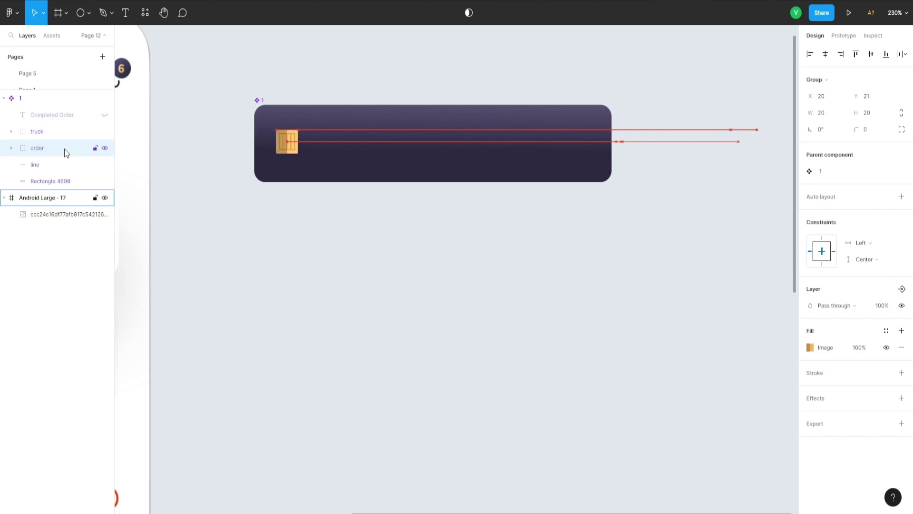
key(shift+Left)
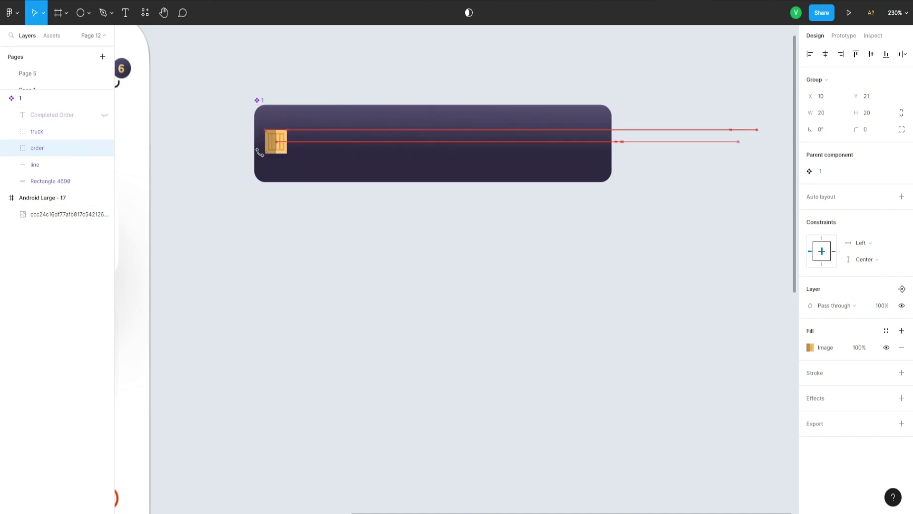
key(shift+Left)
key(shift+Left)
key(shift+Left)
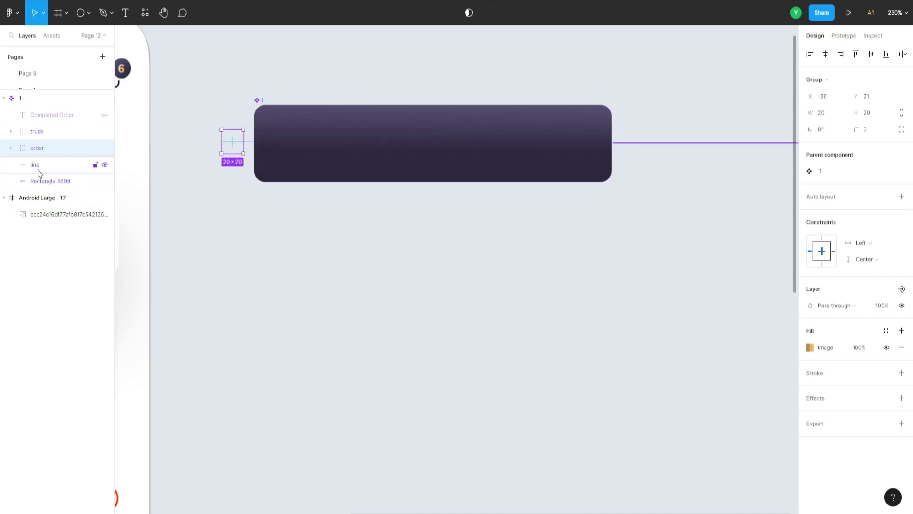
Push the line right past the button and show the Completed Order text again.
click(38, 169)
key(shift+Left)
key(shift+Left)
key(shift+Left)
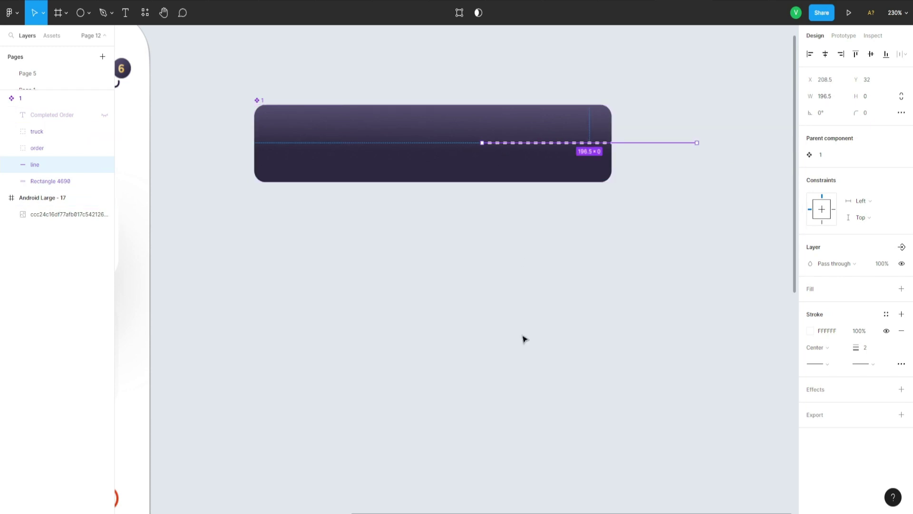
key(shift+Right)
key(shift+Right)
key(shift+Right)
key(shift+Right)
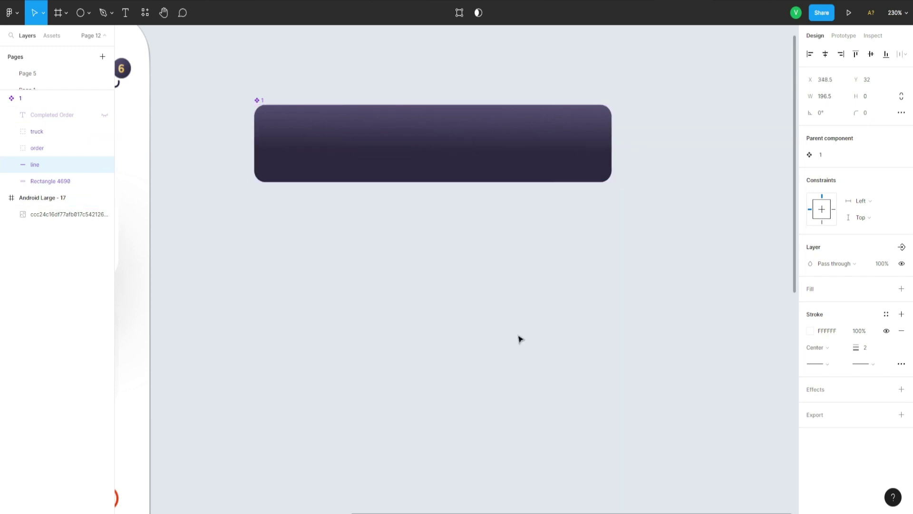
click(84, 185)
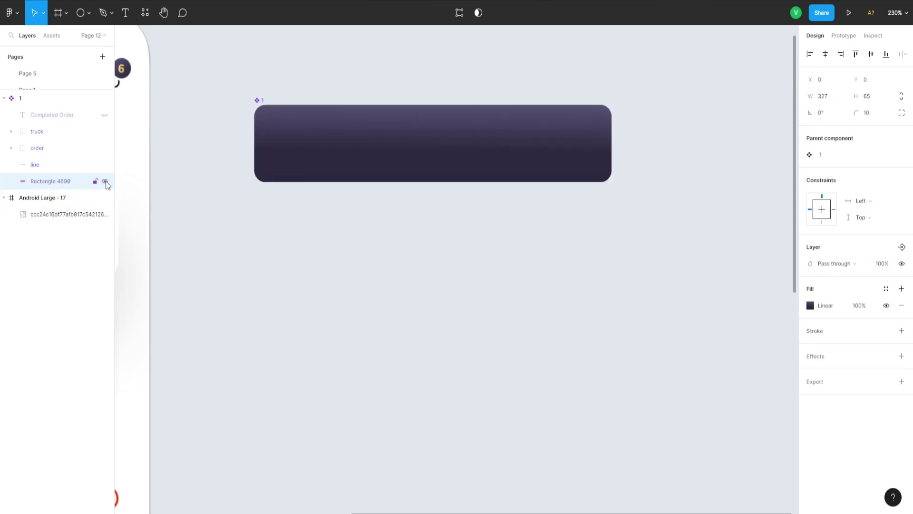
click(259, 101)
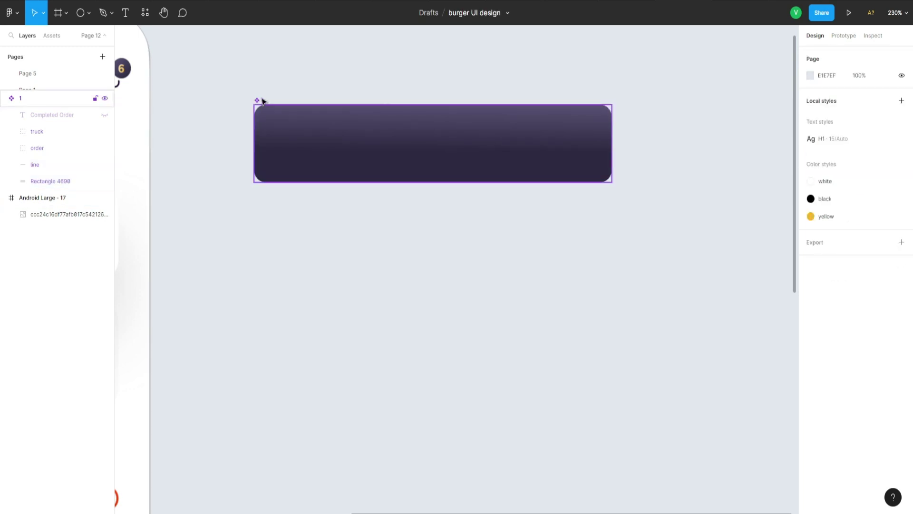
click(104, 115)
click(470, 257)
Add a second button variant and set its text fill opacity to 0%.
scroll(471, 257, up, 2)
click(530, 193)
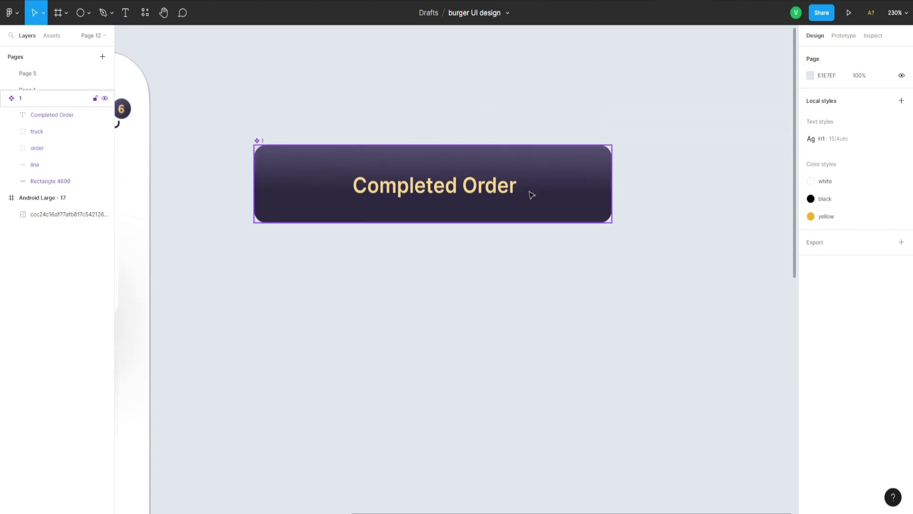
click(445, 16)
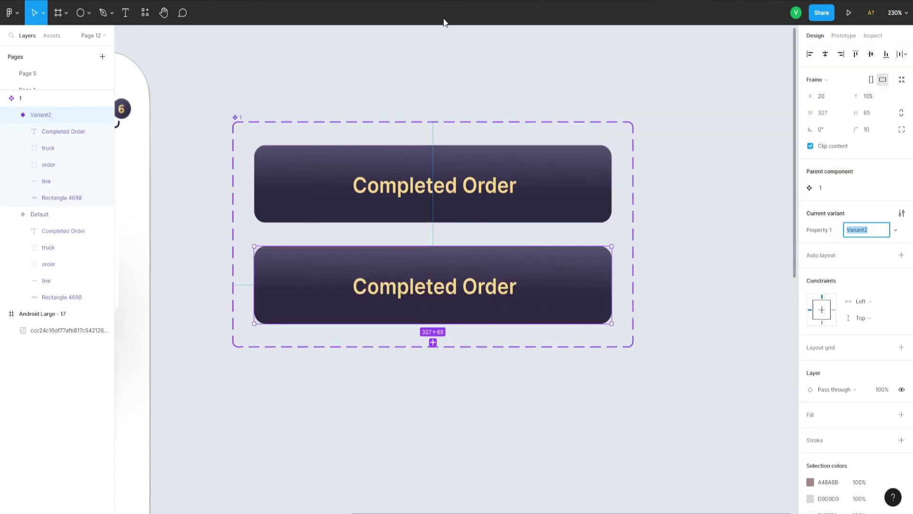
double_click(461, 288)
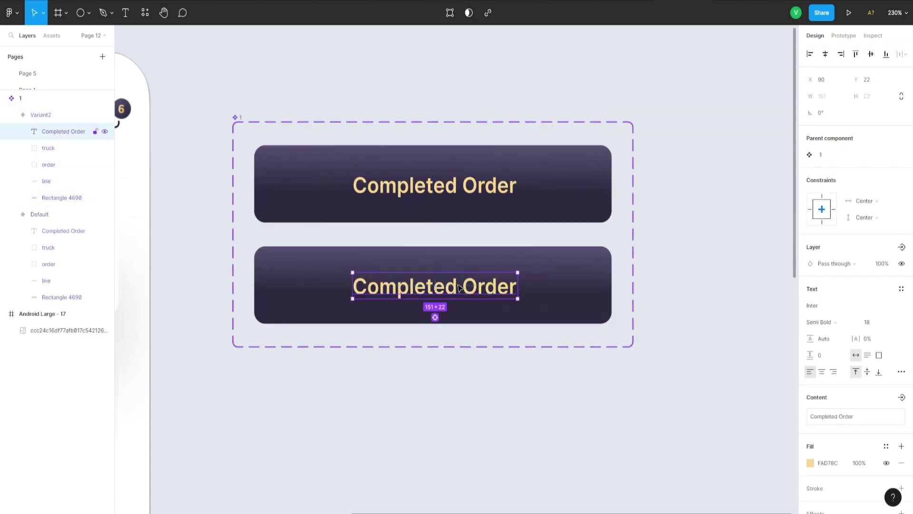
click(860, 465)
text(0)
key(Return)
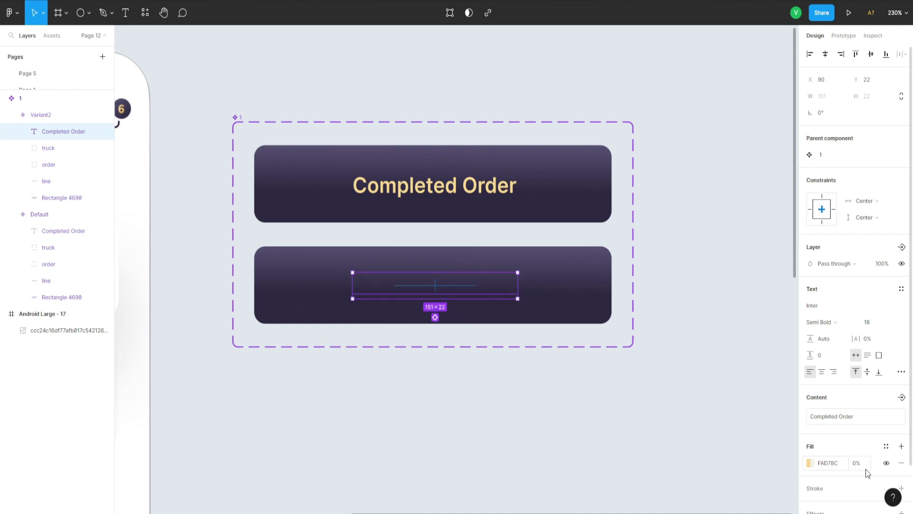
Rename the two variants to 1 and 2.
click(51, 251)
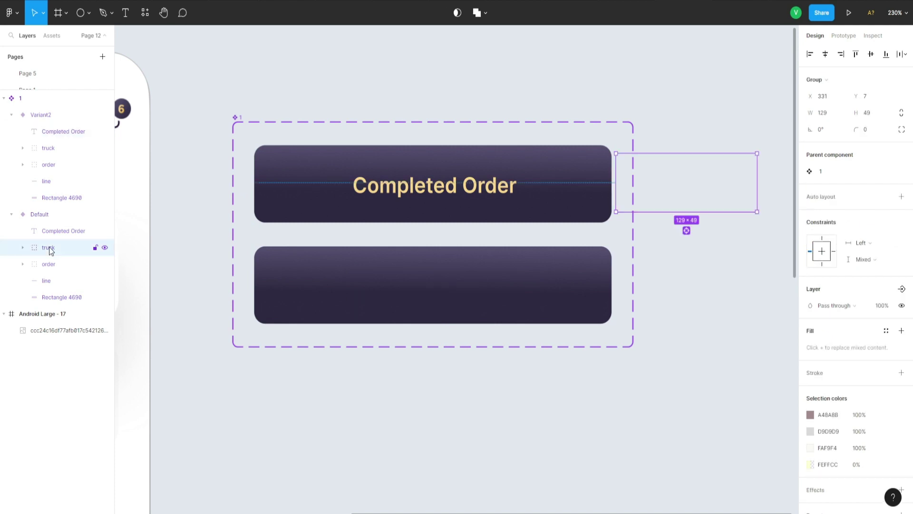
click(11, 214)
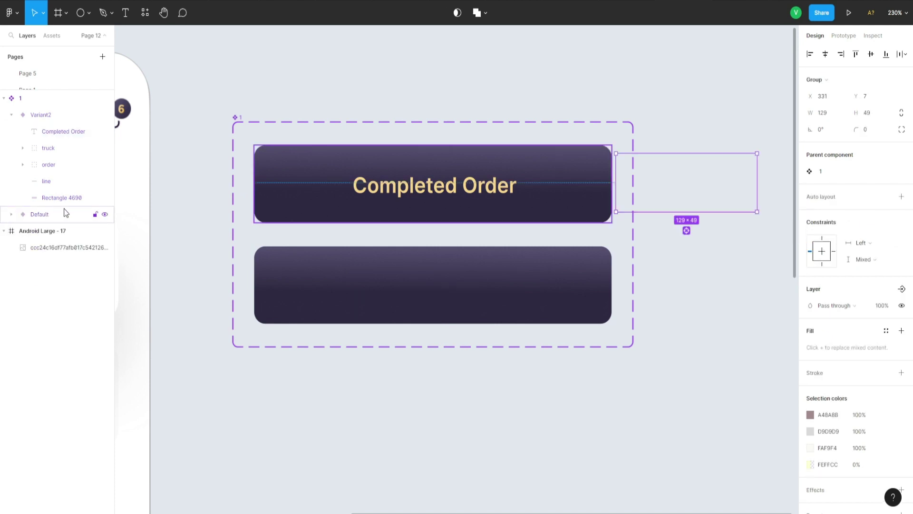
click(64, 210)
double_click(47, 214)
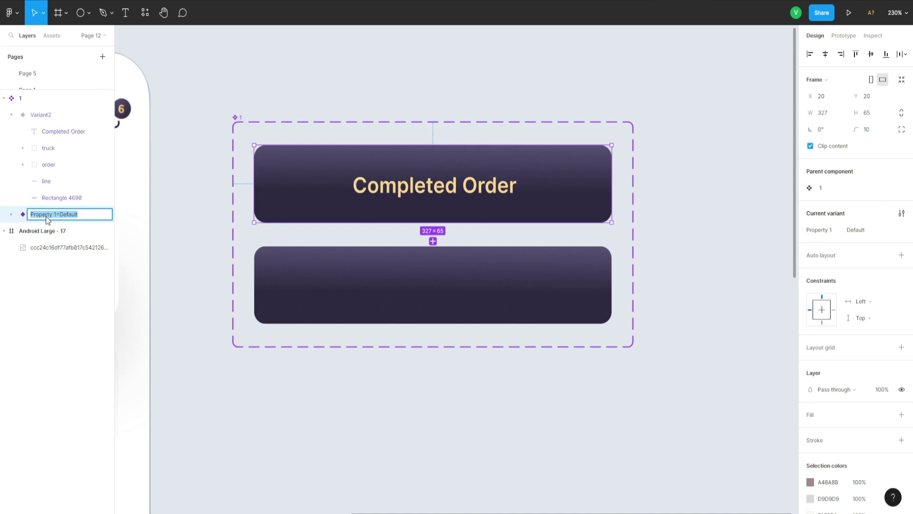
key(Return)
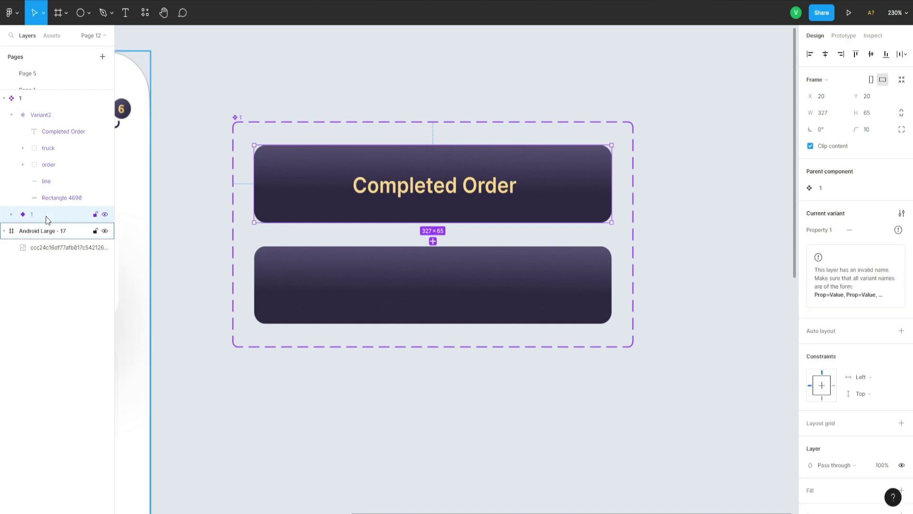
double_click(44, 115)
text(2)
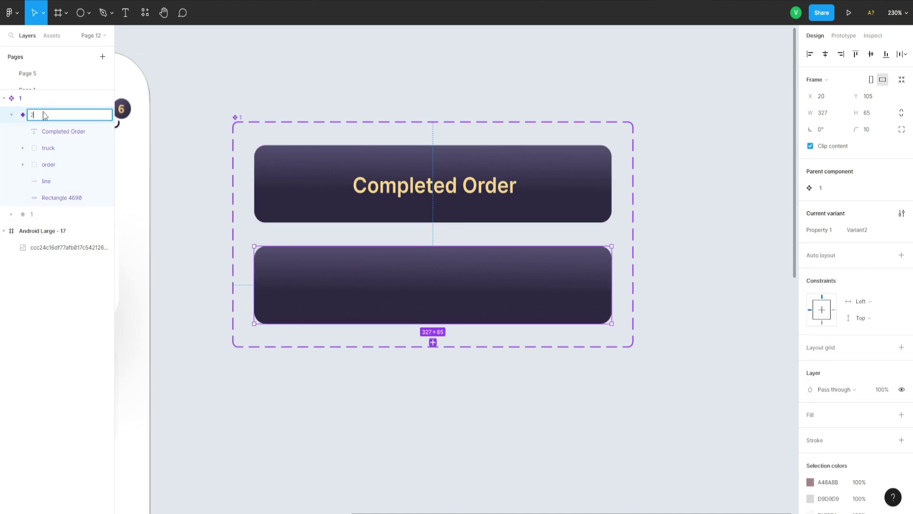
key(Return)
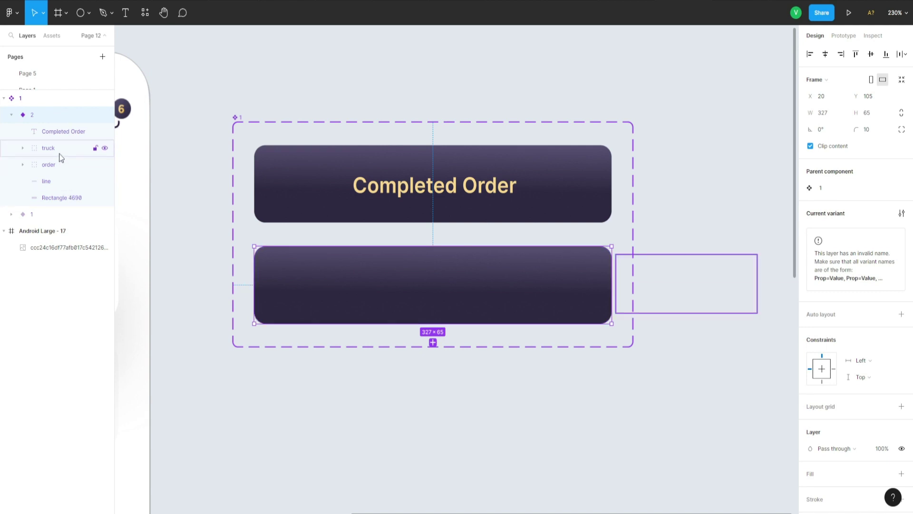
click(59, 153)
key(shift+Left)
key(shift+Left)
key(shift+Left)
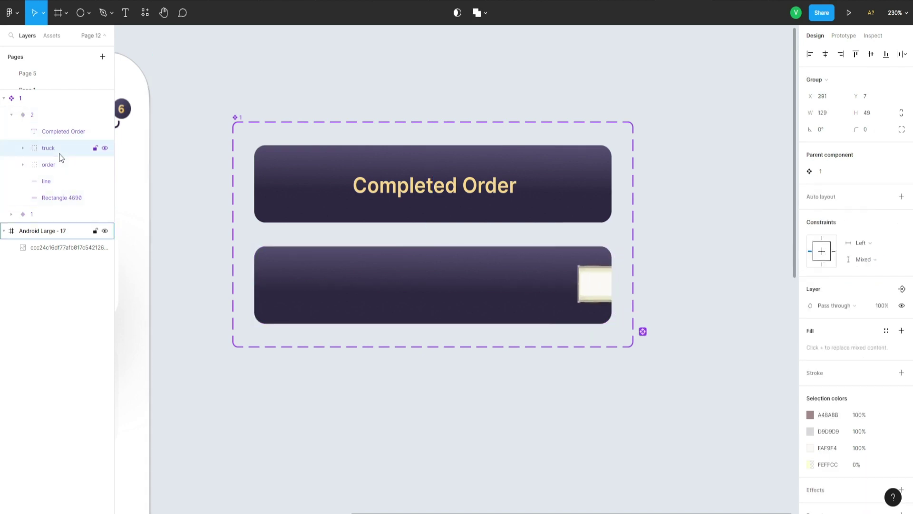
key(shift+Left)
key(shift+Left)
key(shift+Left)
key(shift+Left)
key(shift+Left)
key(shift+Left)
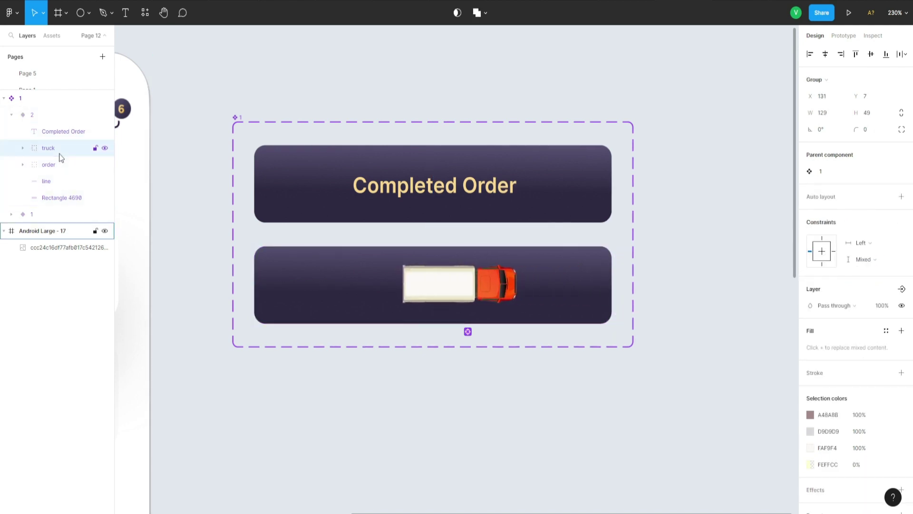
key(shift+Left)
key(shift+Left)
key(shift+Left)
key(shift+Left)
key(shift+Left)
key(shift+Left)
key(shift+Left)
key(shift+Right)
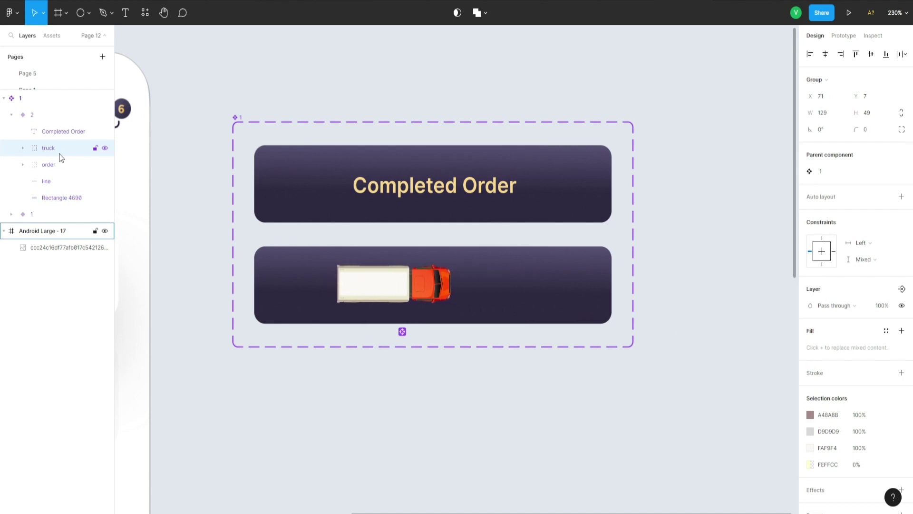
click(61, 167)
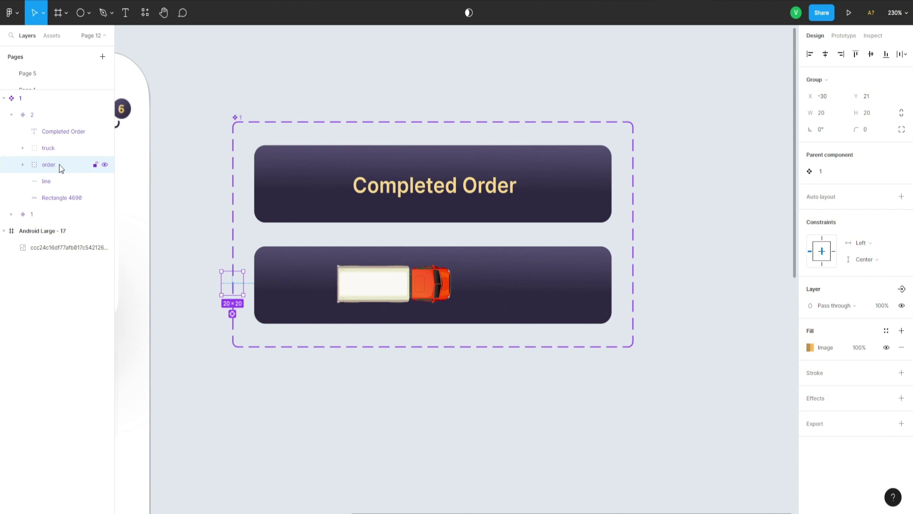
click(23, 165)
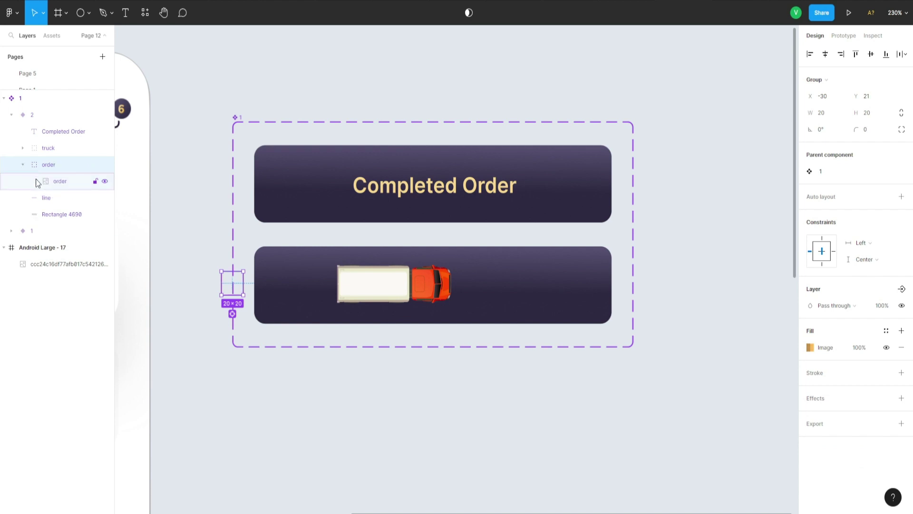
click(23, 165)
click(22, 151)
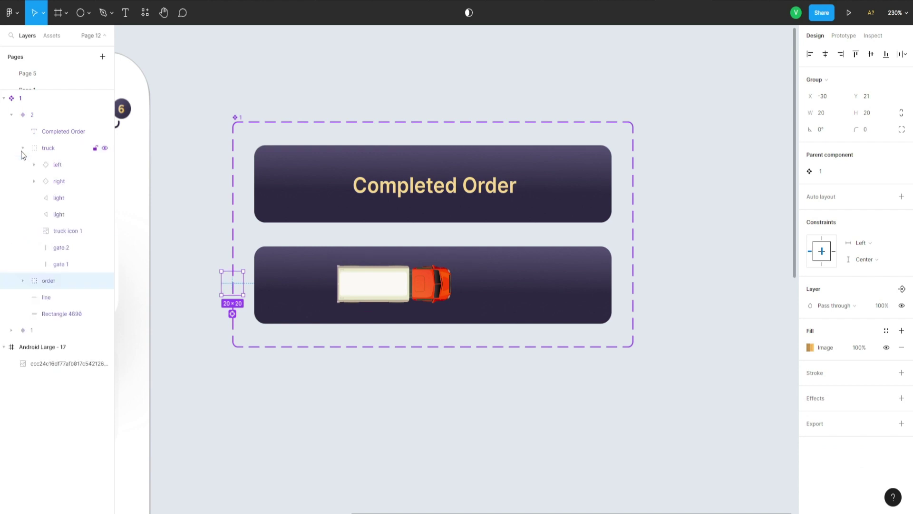
click(496, 268)
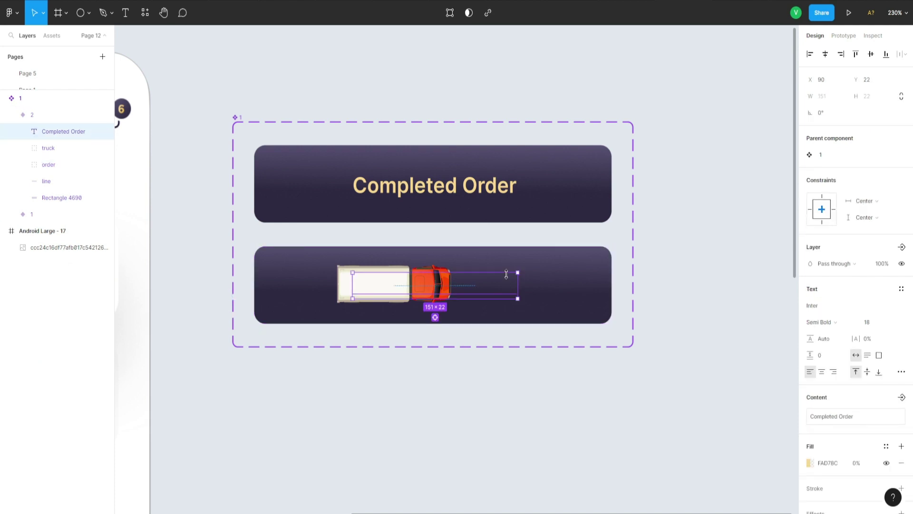
click(542, 274)
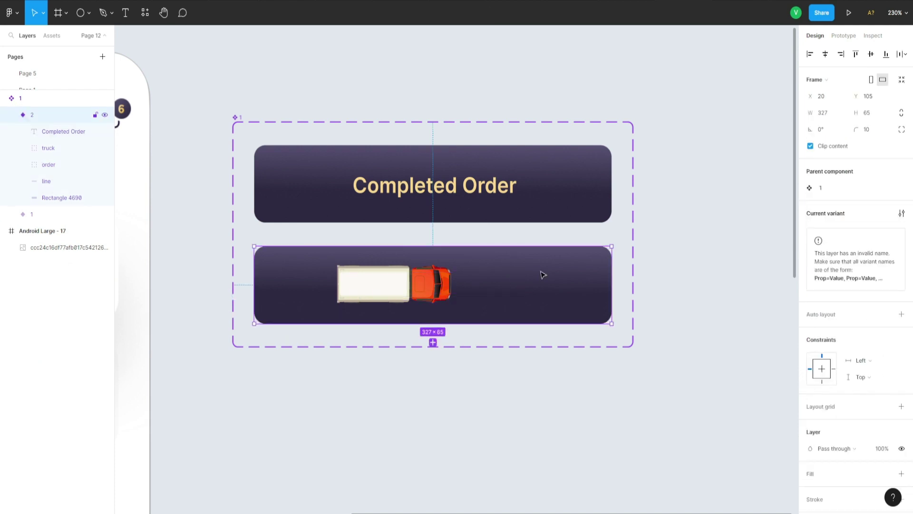
Duplicate the truck variant and expand the truck's rear gate layers.
click(432, 343)
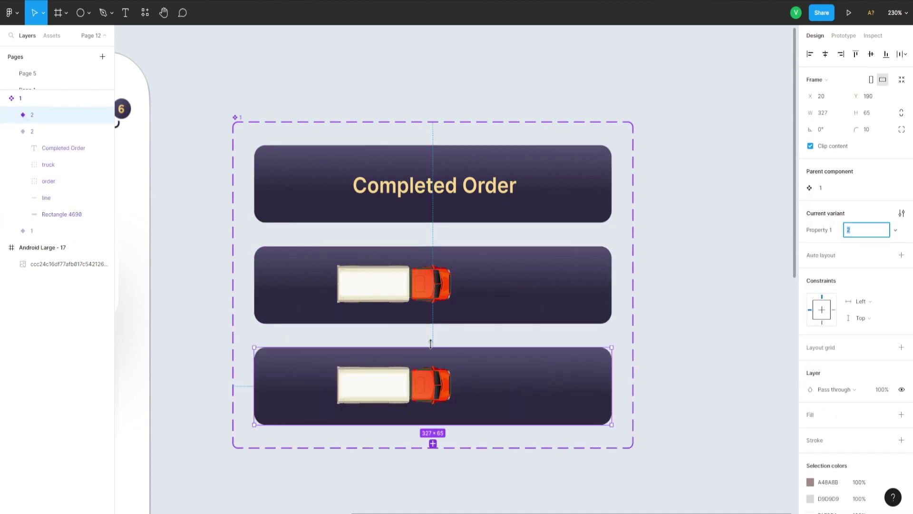
click(372, 390)
click(343, 386)
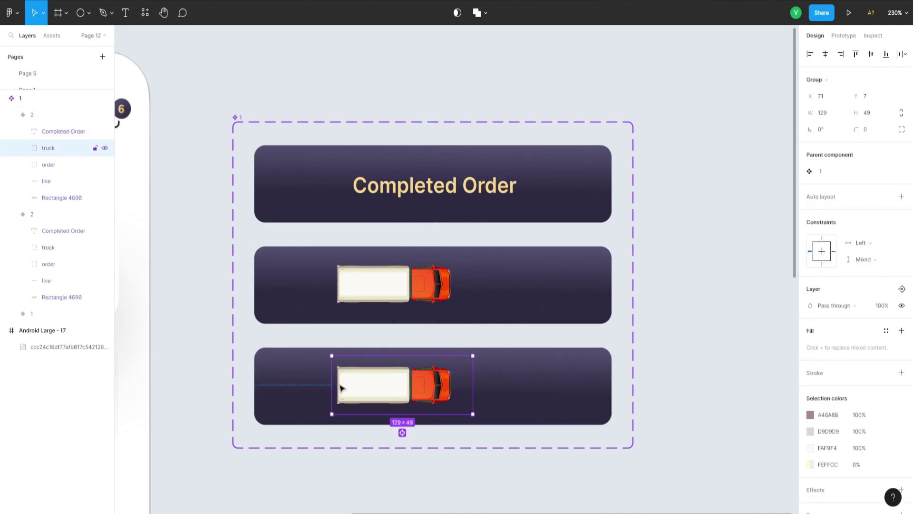
click(22, 147)
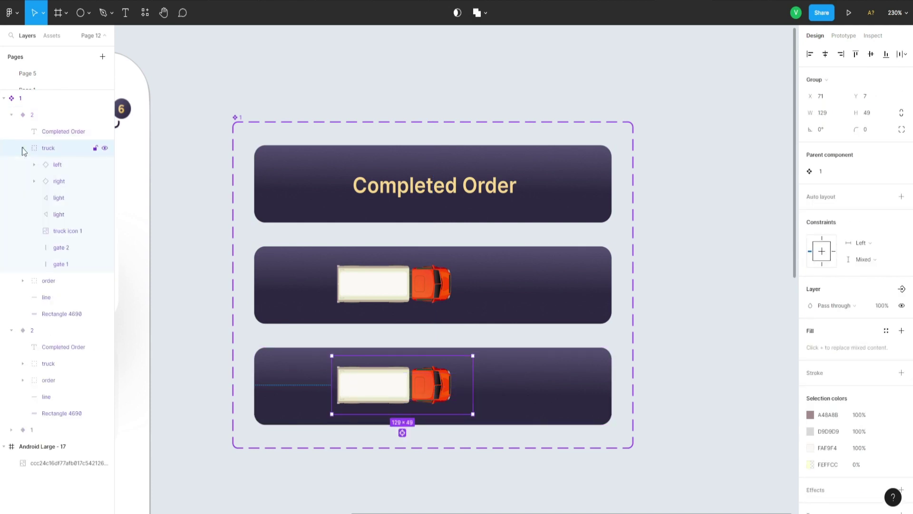
click(65, 187)
ctrl+scroll(347, 401, up, 1)
ctrl+scroll(333, 385, up, 5)
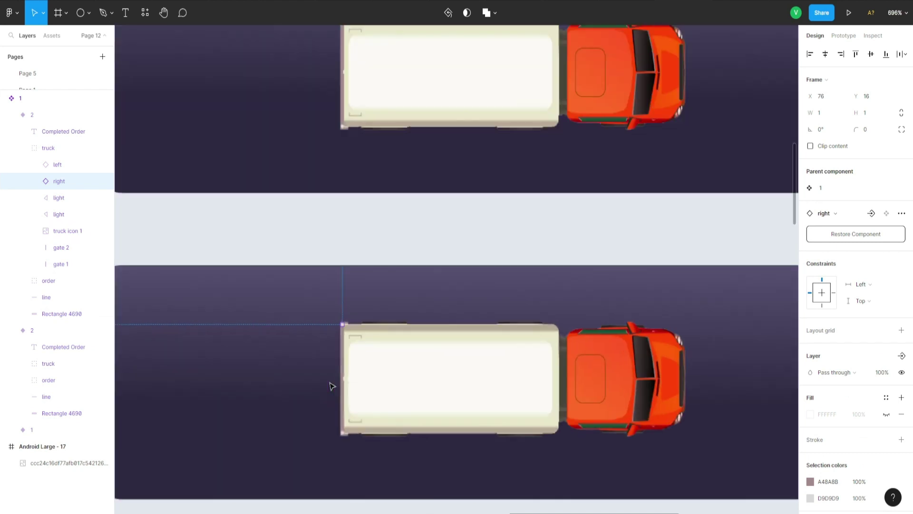
ctrl+scroll(355, 322, up, 1)
mouse_move(72, 181)
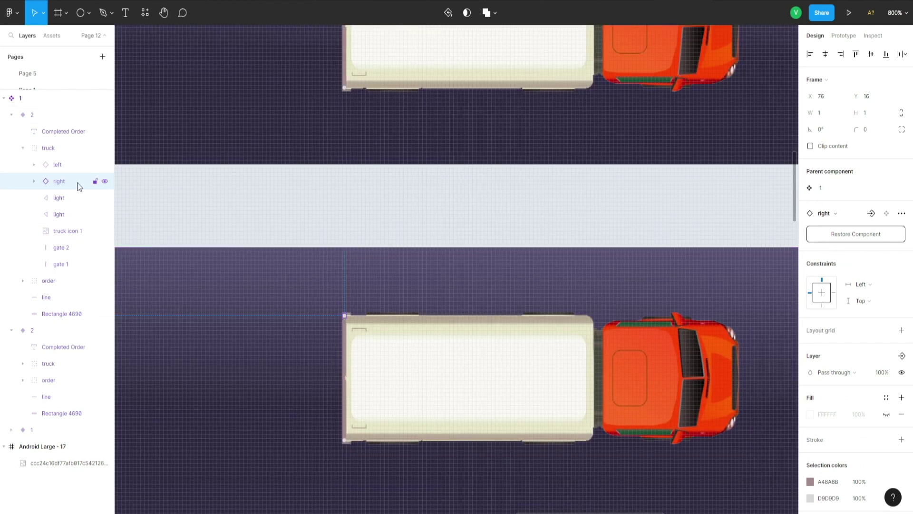
click(32, 181)
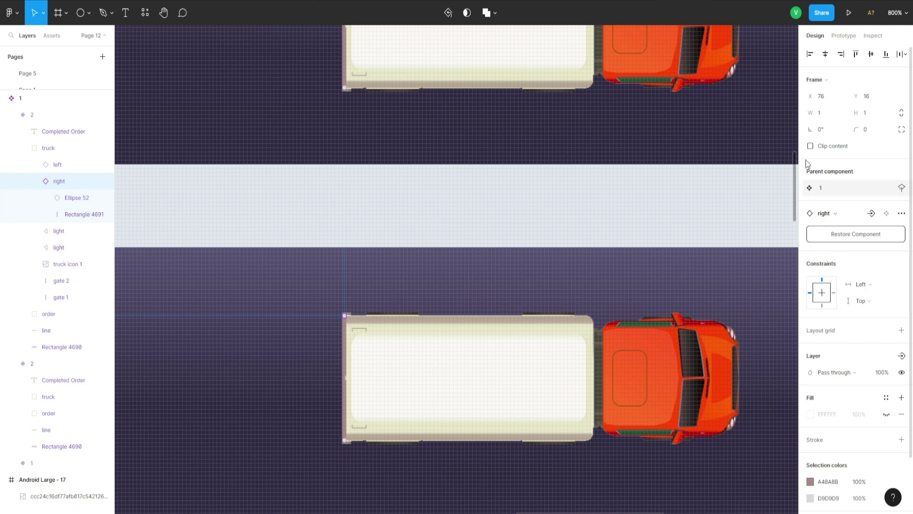
Rotate the right gate to -90.11° and the left gate to about 90.59° so they swing open.
scroll(343, 323, up, 5)
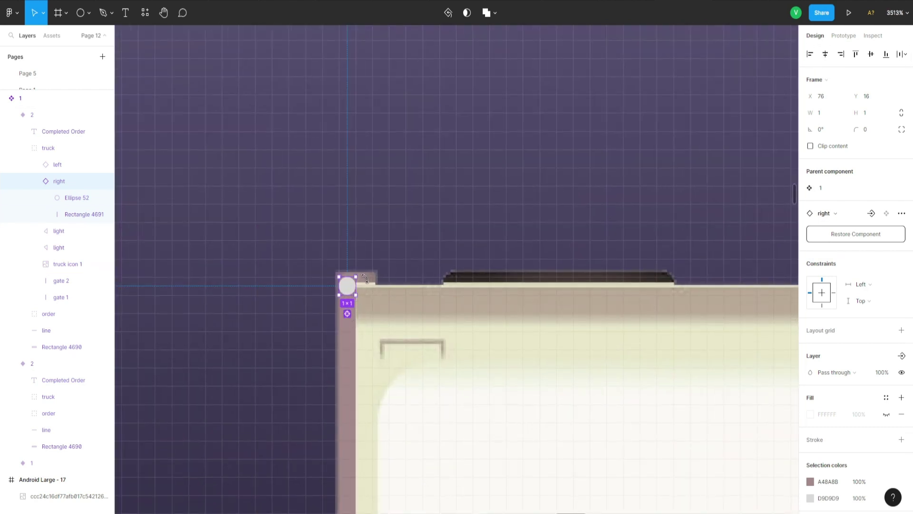
drag(365, 277, 360, 311)
scroll(383, 257, down, 3)
scroll(384, 257, down, 1)
scroll(381, 252, down, 2)
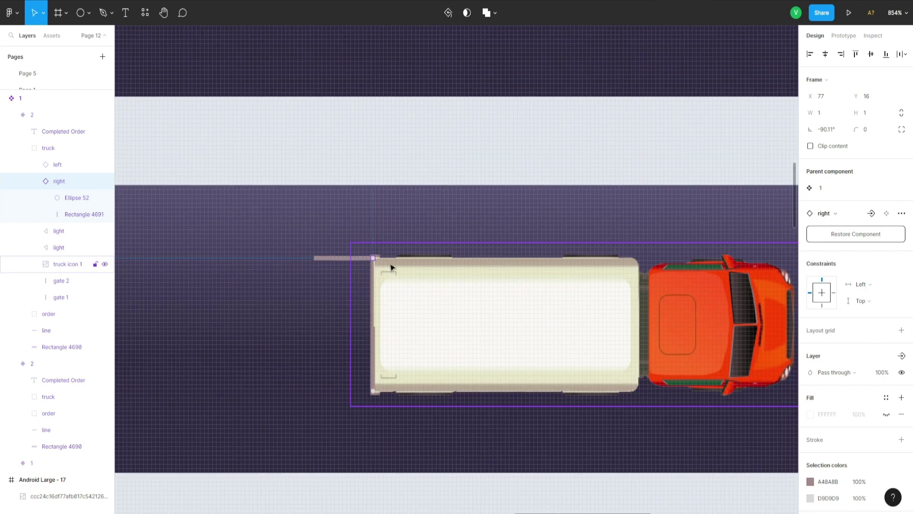
scroll(391, 264, down, 2)
scroll(400, 314, up, 2)
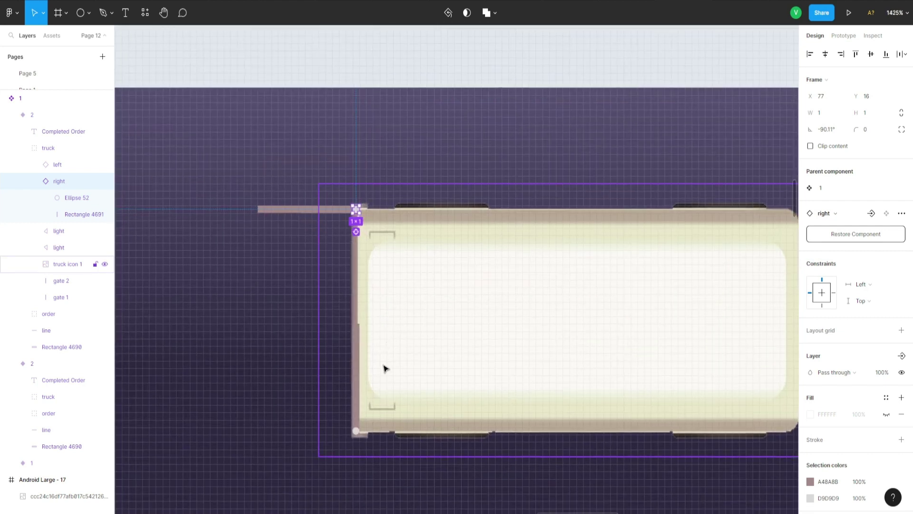
click(354, 432)
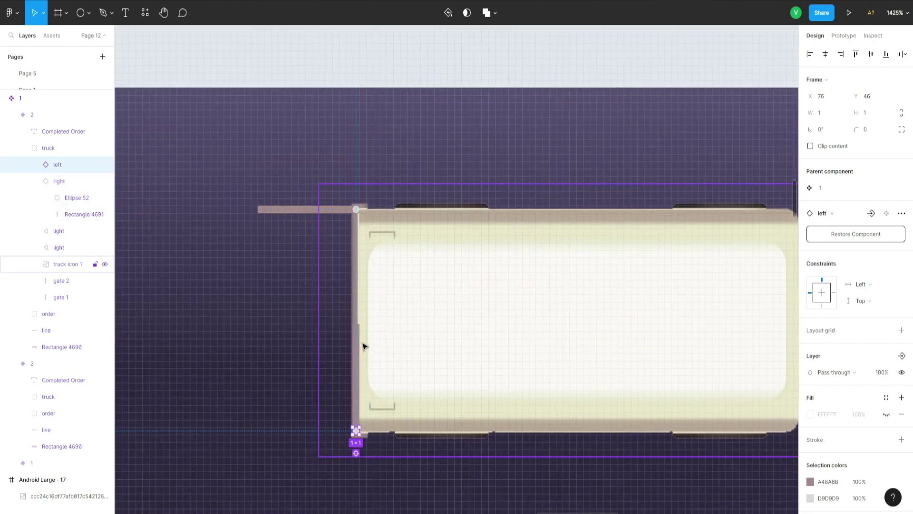
drag(364, 437, 380, 400)
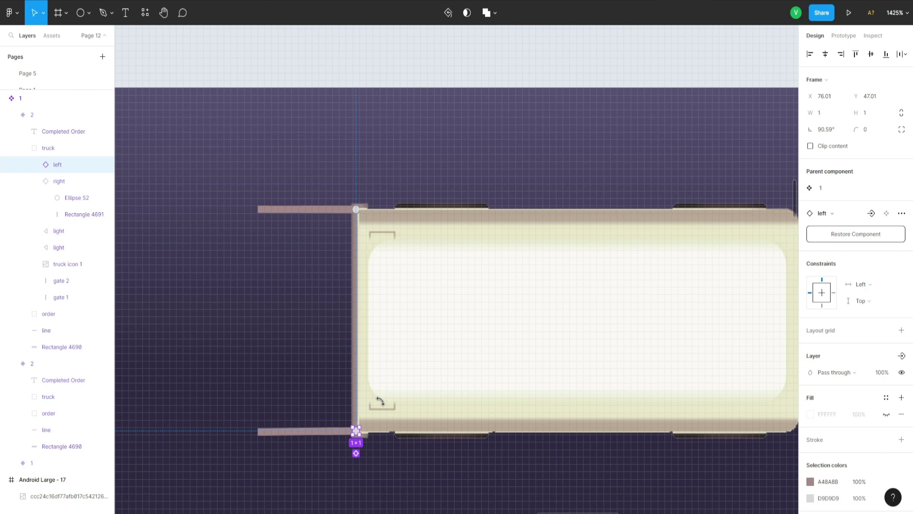
ctrl+scroll(381, 405, down, 5)
ctrl+scroll(265, 302, down, 5)
Duplicate the open-door truck variant as a fourth variant.
ctrl+scroll(489, 320, down, 2)
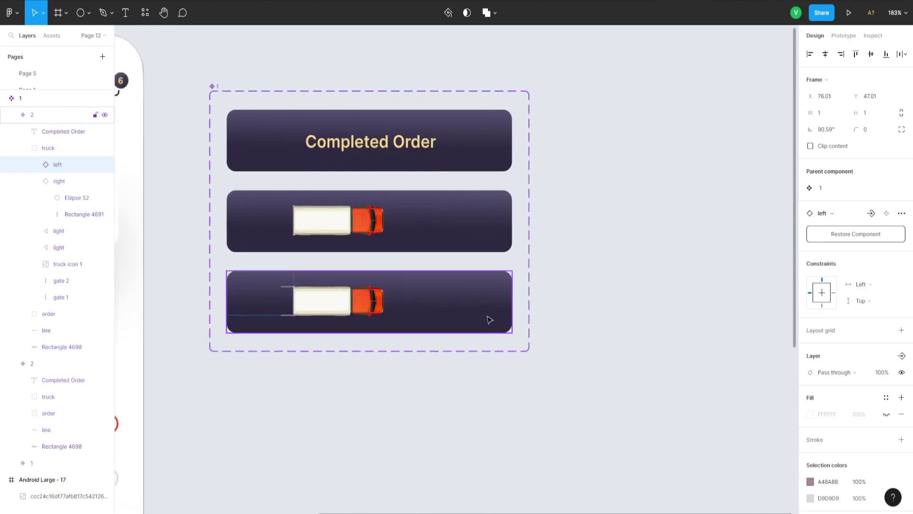
click(476, 324)
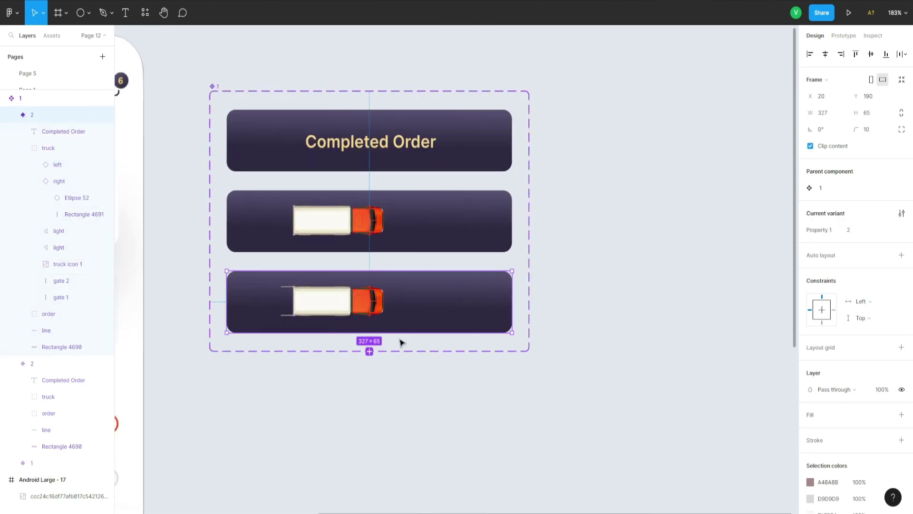
click(369, 351)
ctrl+scroll(276, 449, up, 1)
ctrl+scroll(276, 448, up, 1)
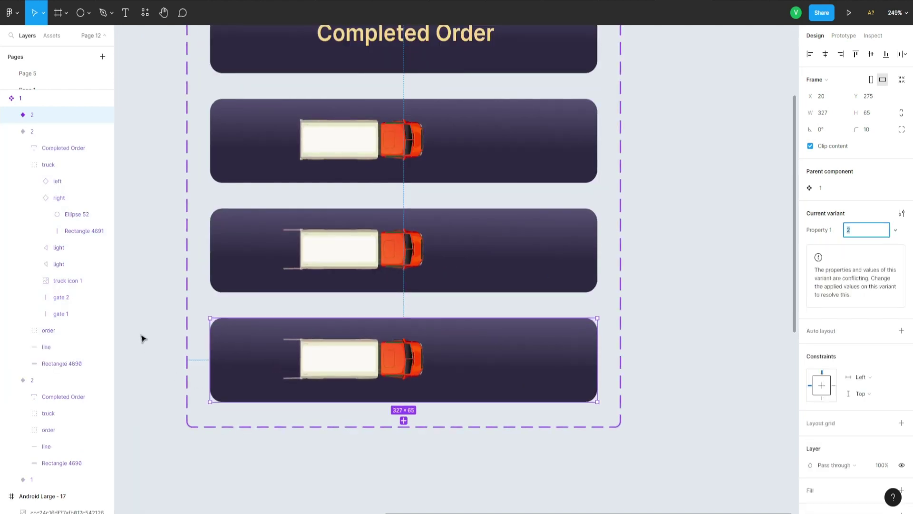
click(37, 119)
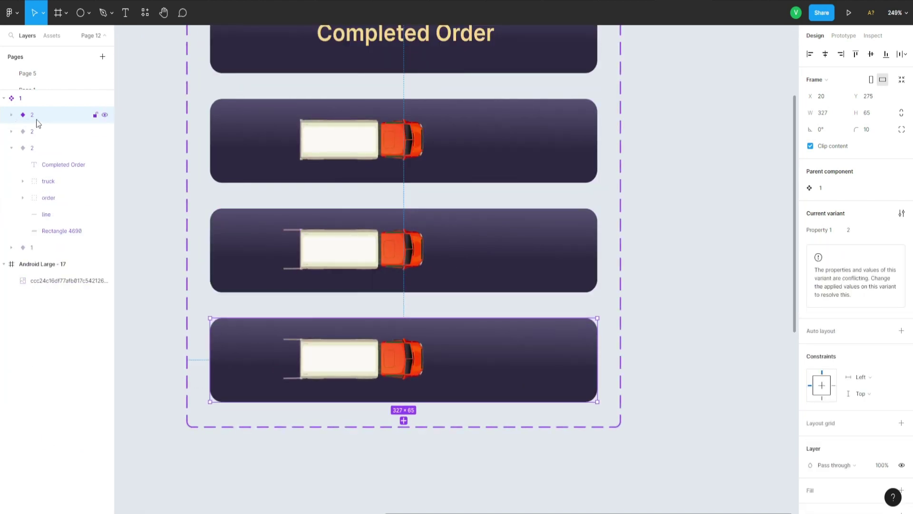
Rename the two newest variants 3 and 4.
double_click(33, 116)
text(3)
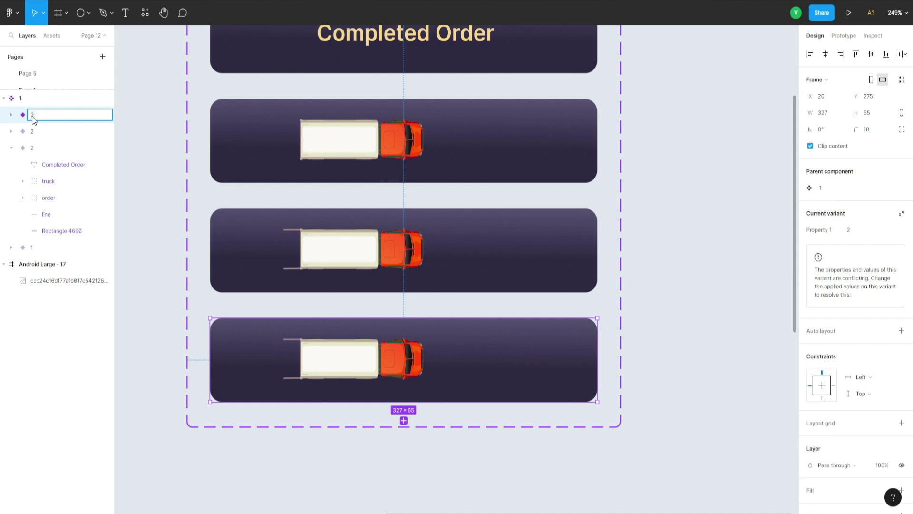
key(Return)
click(11, 148)
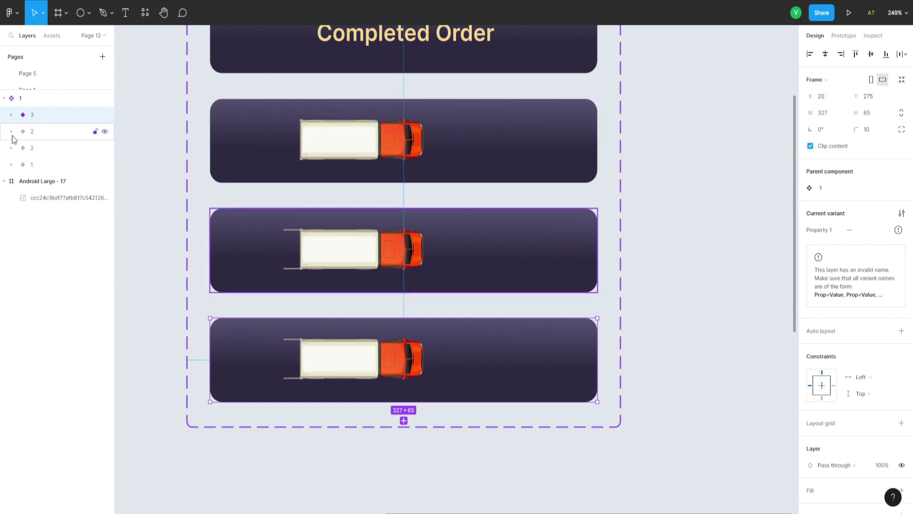
click(105, 115)
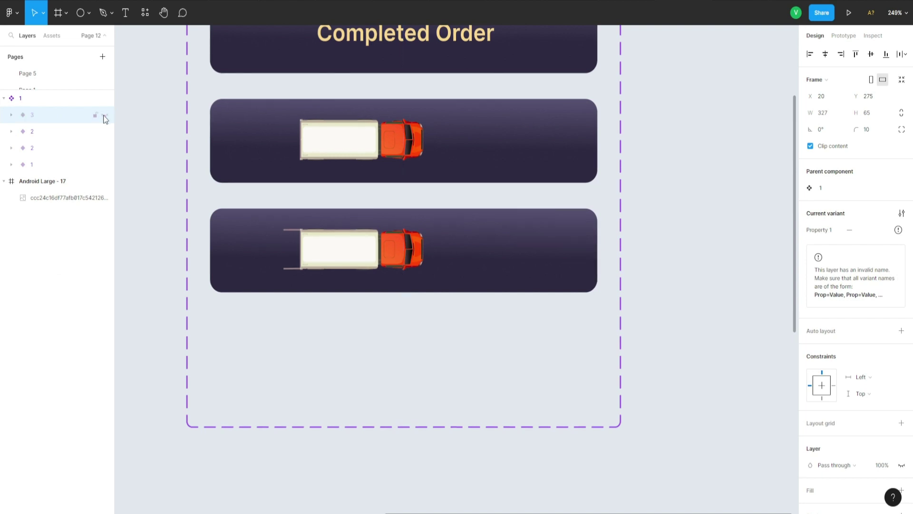
double_click(32, 134)
text(3)
key(Return)
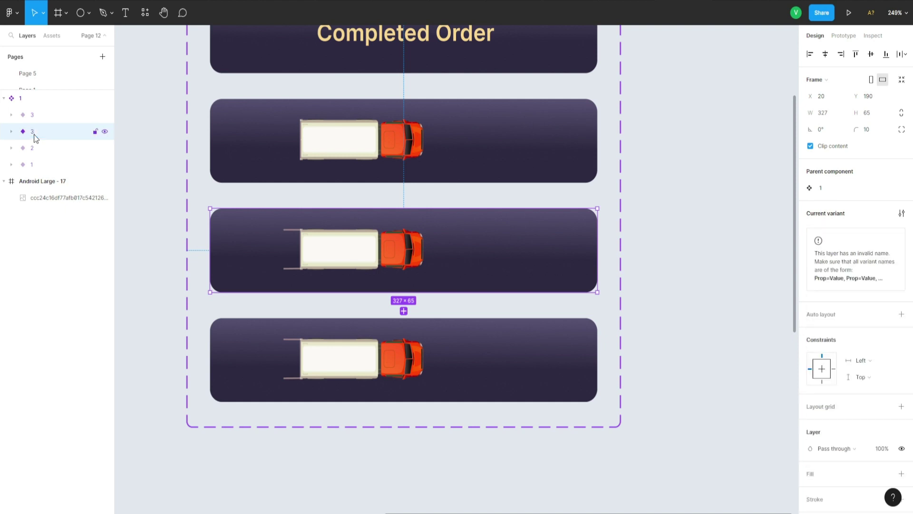
double_click(33, 118)
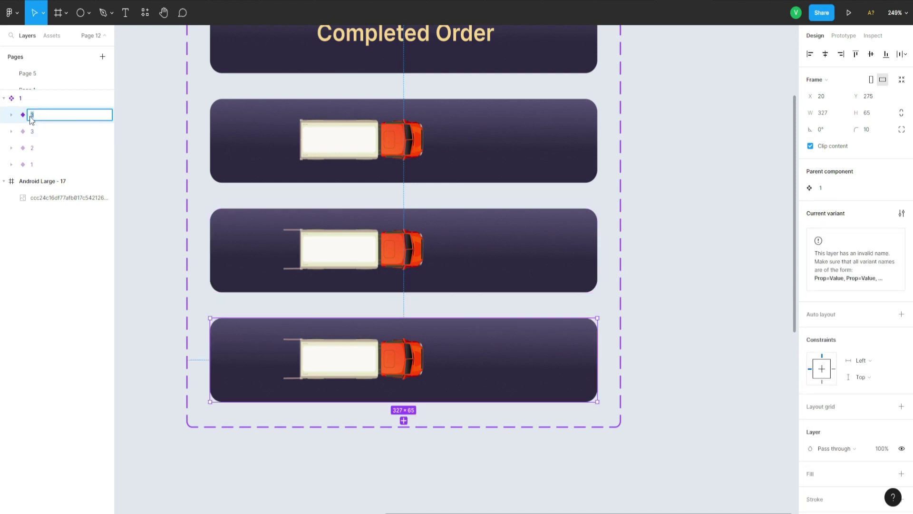
text(4)
key(Return)
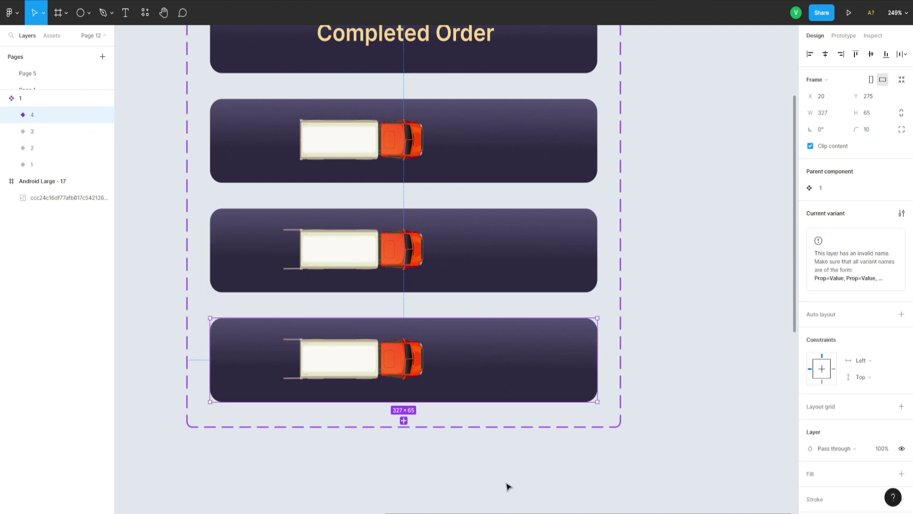
Nudge variant 4's order icon right, then duplicate variant 4 as a fifth variant.
click(11, 115)
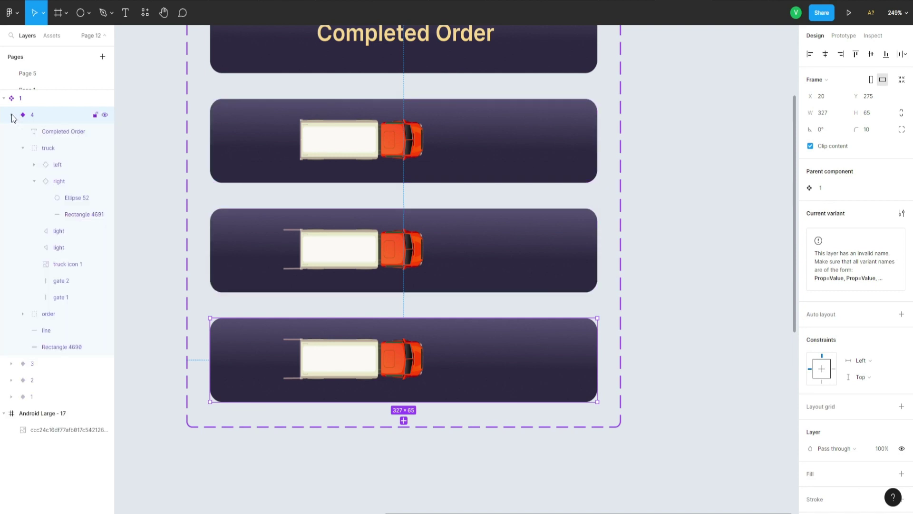
click(23, 148)
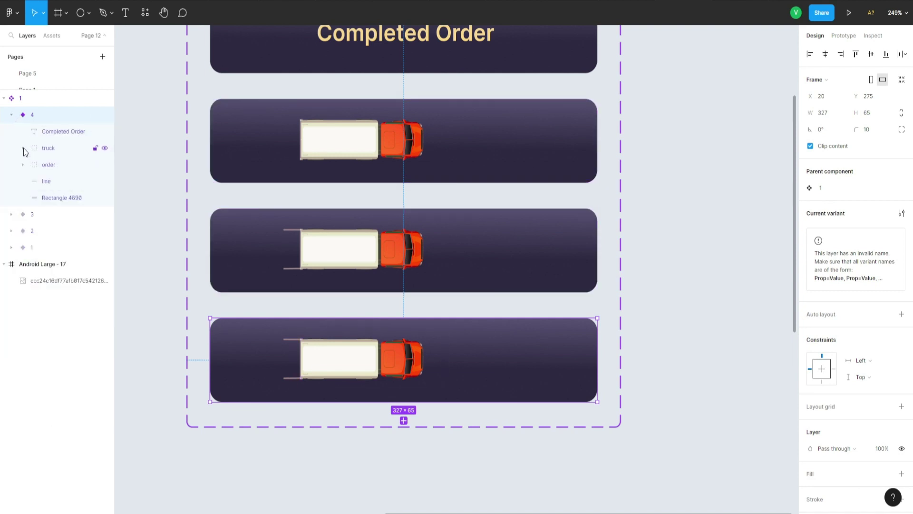
click(45, 164)
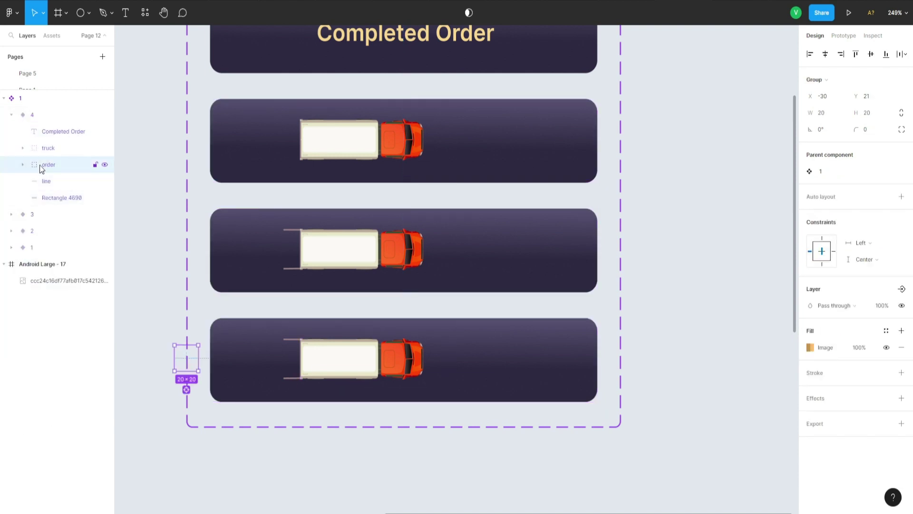
key(shift+Right)
key(shift+Right)
key(shift+Right)
key(shift+Right)
key(shift+Right)
key(shift+Right)
key(shift+Right)
key(shift+Right)
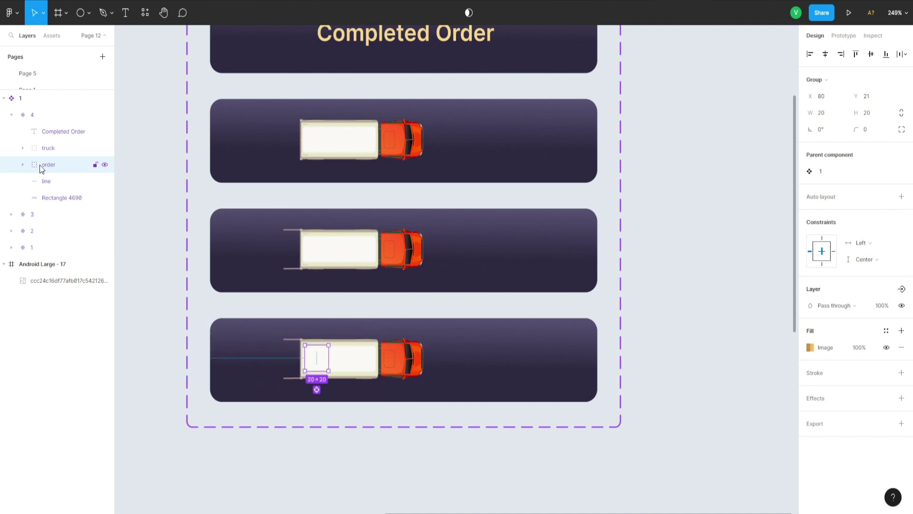
click(469, 364)
click(540, 383)
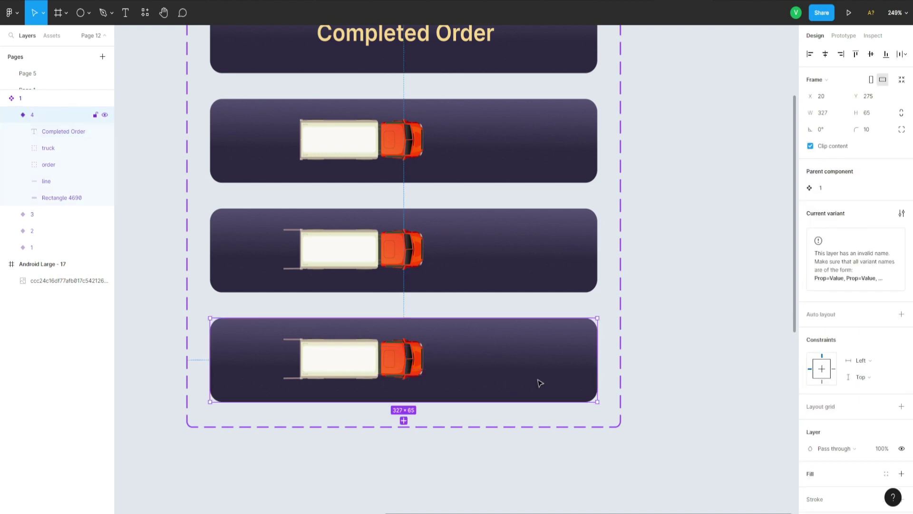
click(403, 421)
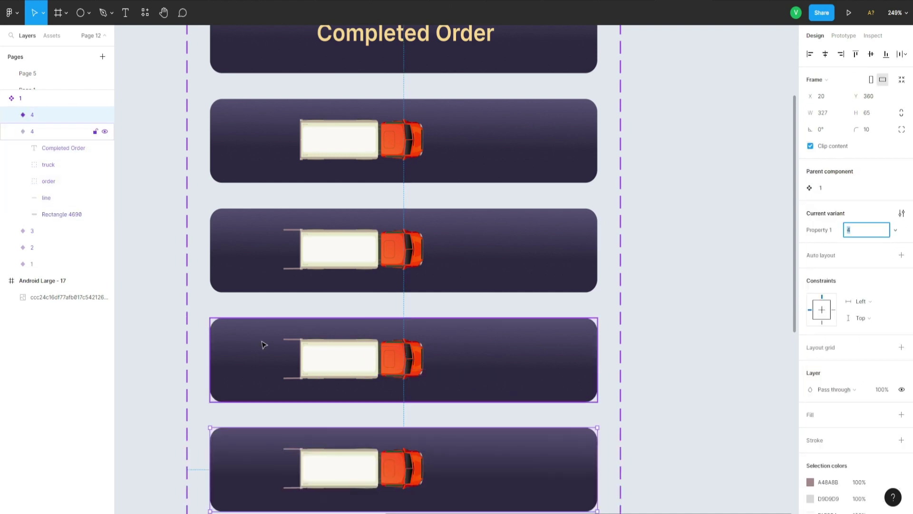
Rename the new variant to 5.
double_click(33, 116)
text(5)
key(Return)
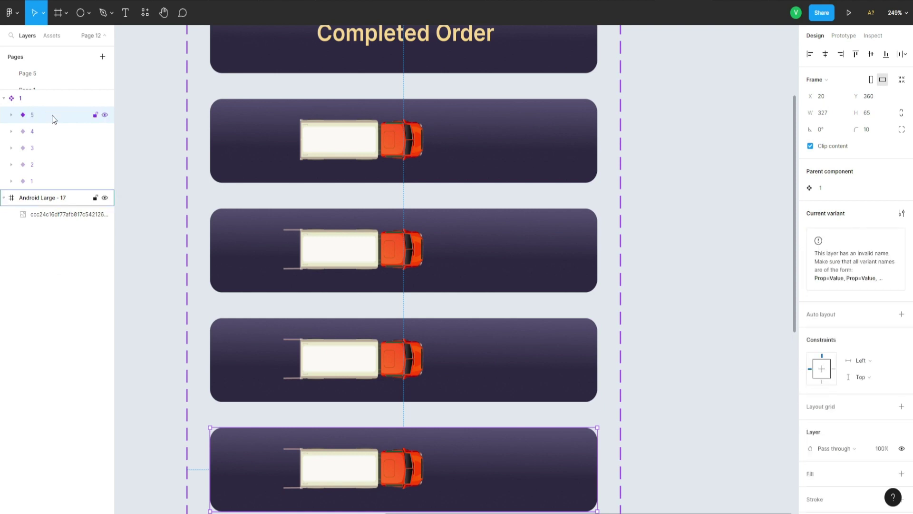
scroll(340, 417, down, 2)
click(352, 481)
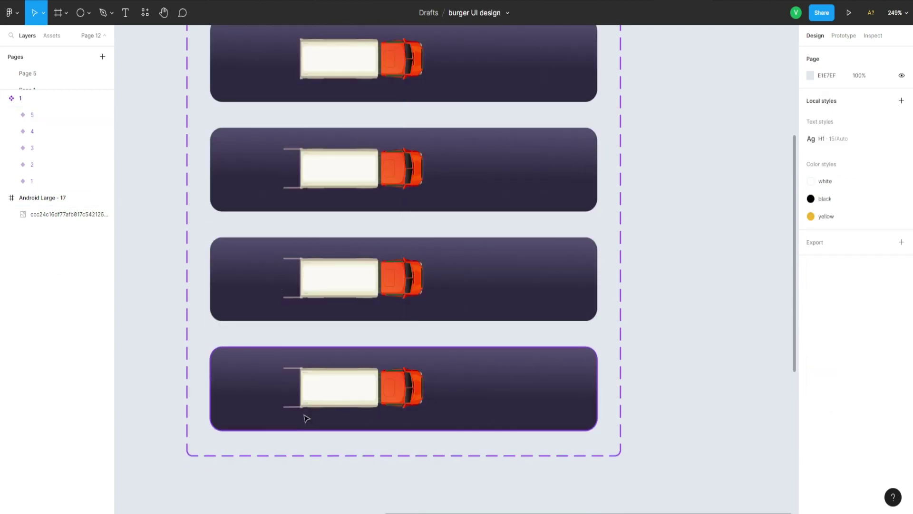
ctrl+scroll(295, 414, up, 5)
Rotate variant 5's left rear gate back to 0° so it closes.
double_click(289, 391)
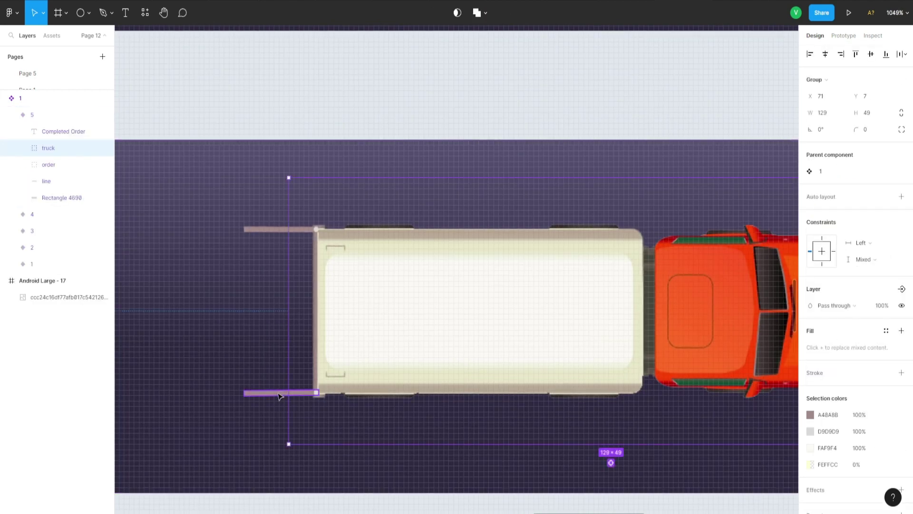
ctrl+click(279, 396)
click(55, 165)
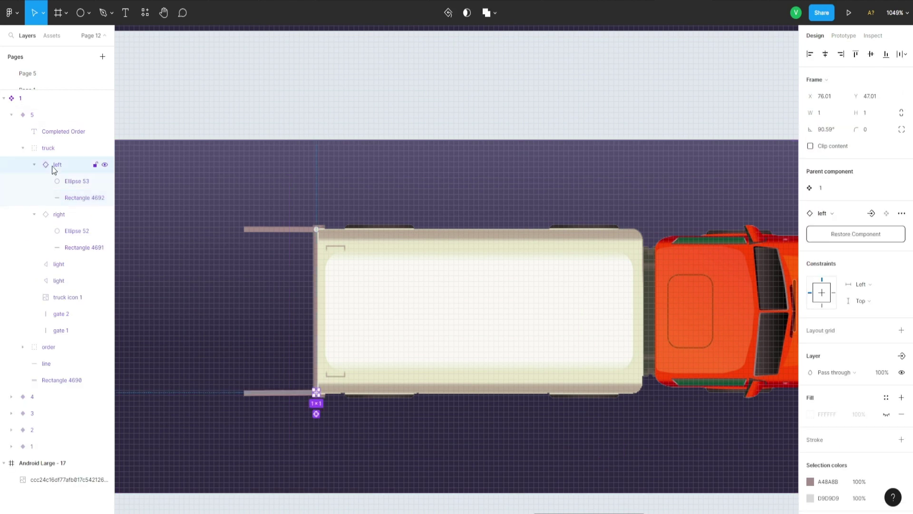
ctrl+scroll(333, 412, up, 3)
drag(307, 381, 293, 396)
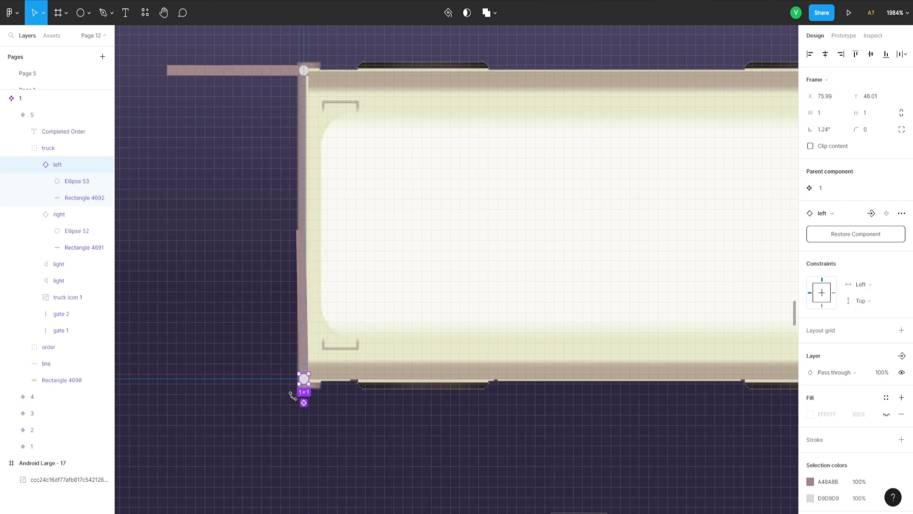
drag(293, 396, 300, 387)
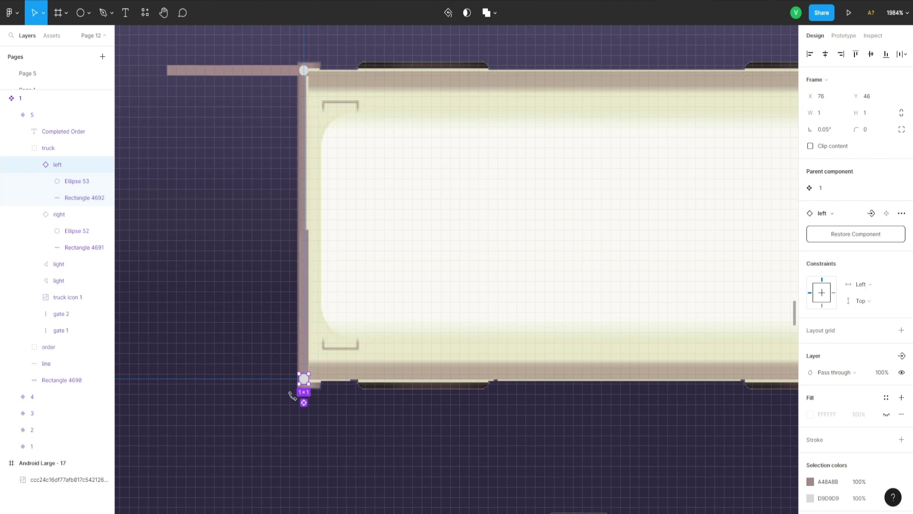
Swing the right rear gate shut against the cargo box.
scroll(320, 249, up, 3)
click(300, 179)
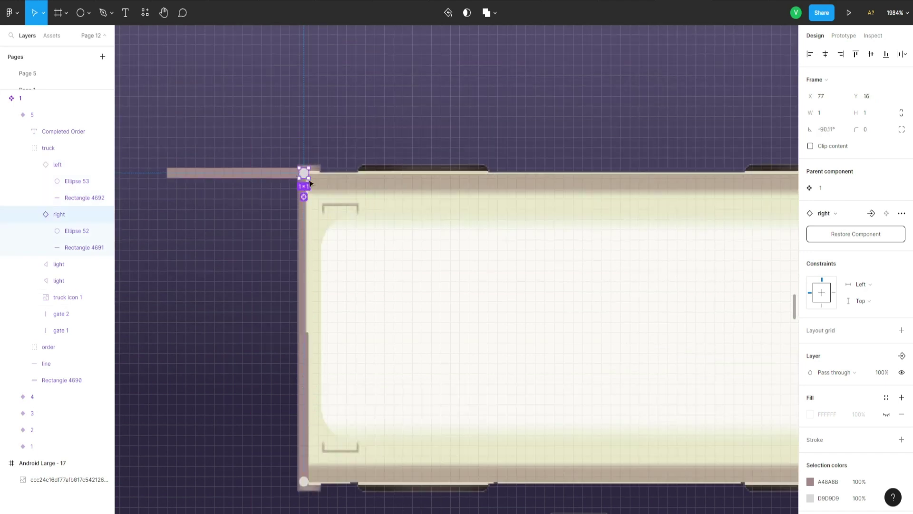
drag(305, 184, 317, 150)
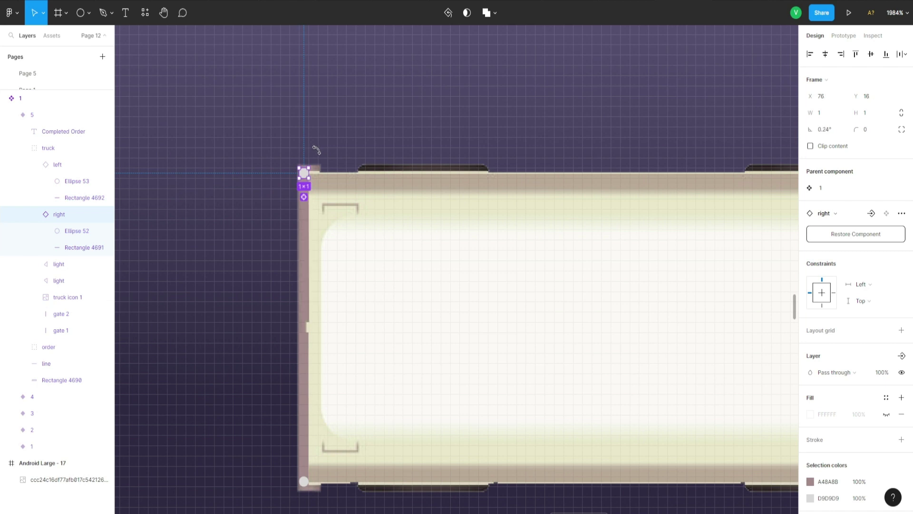
scroll(342, 265, down, 3)
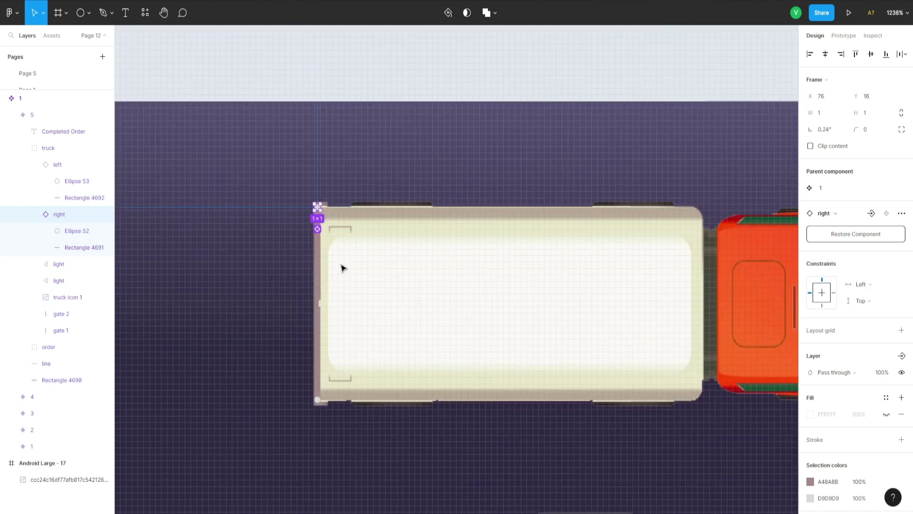
scroll(342, 269, down, 4)
scroll(341, 271, down, 3)
click(437, 395)
Duplicate the closed-gate truck card and hide the new variant's order icon.
scroll(418, 371, down, 1)
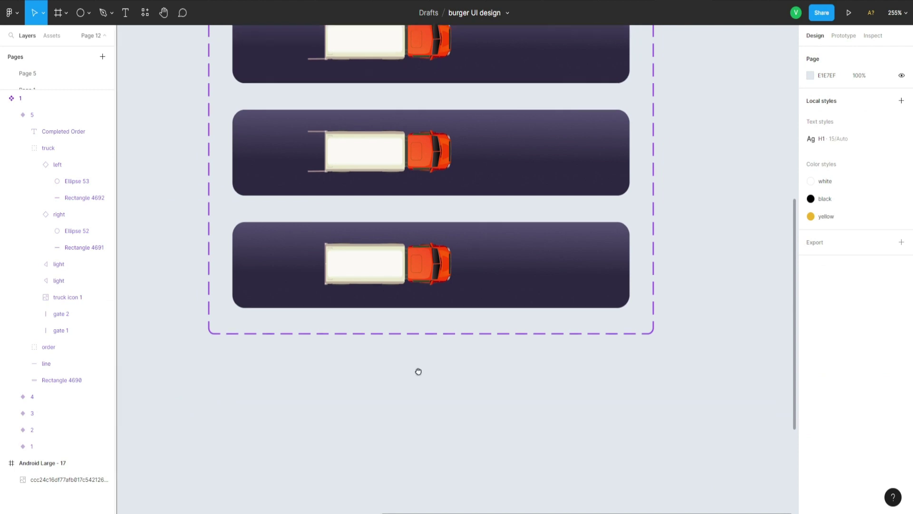
click(499, 257)
click(423, 312)
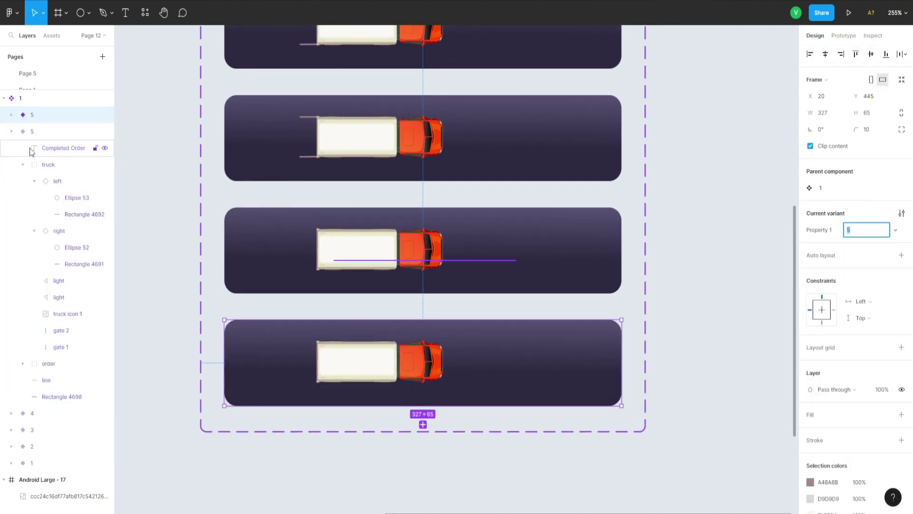
click(13, 133)
click(12, 115)
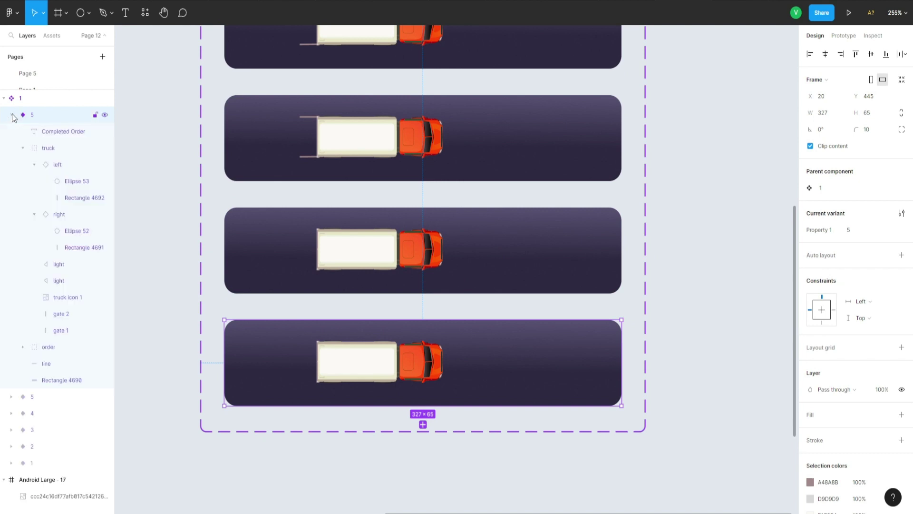
click(22, 147)
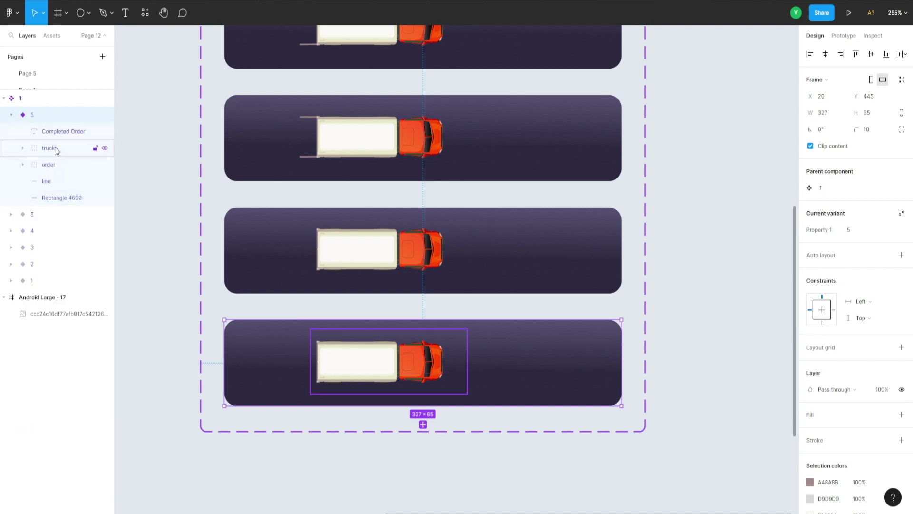
click(60, 166)
click(105, 164)
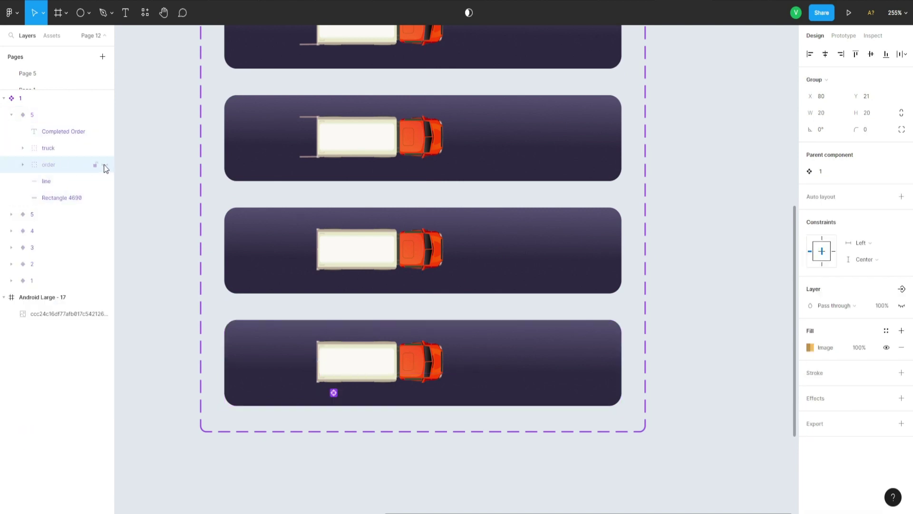
Drill into the bottom card to select its truck group.
click(371, 454)
scroll(367, 410, down, 2)
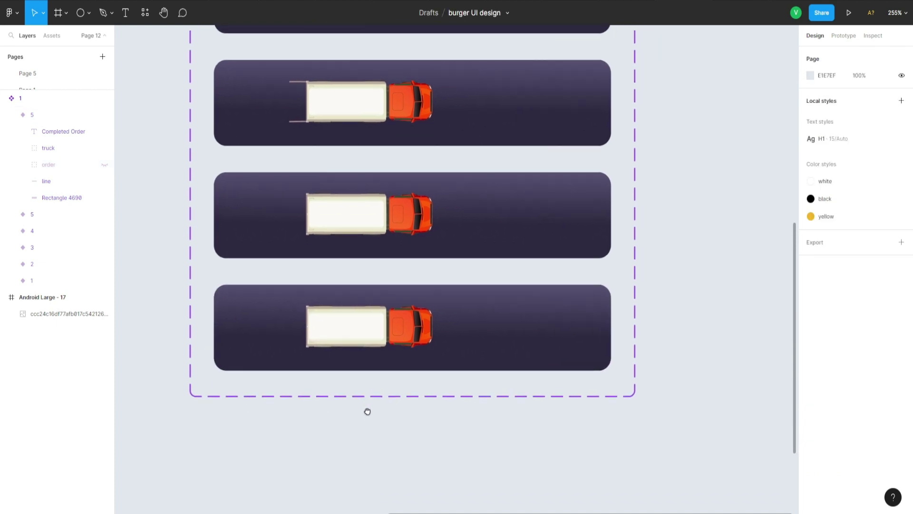
double_click(353, 334)
click(368, 439)
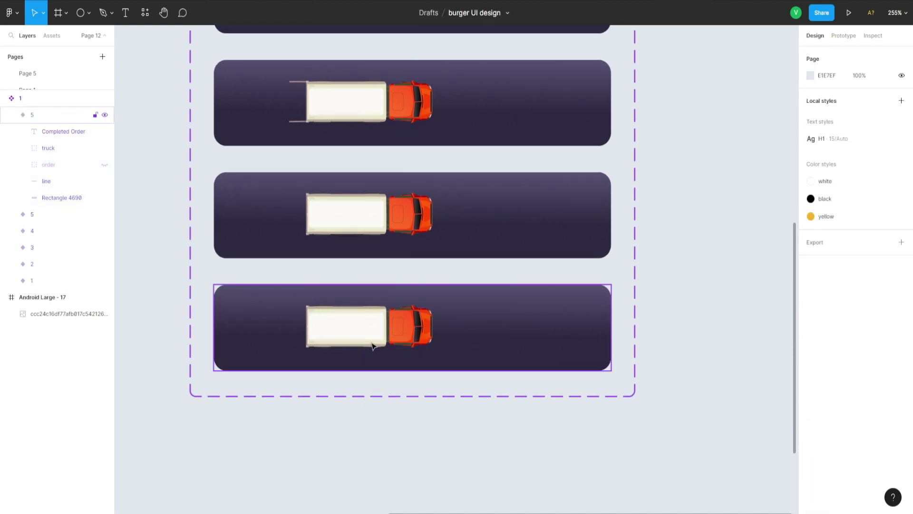
click(366, 314)
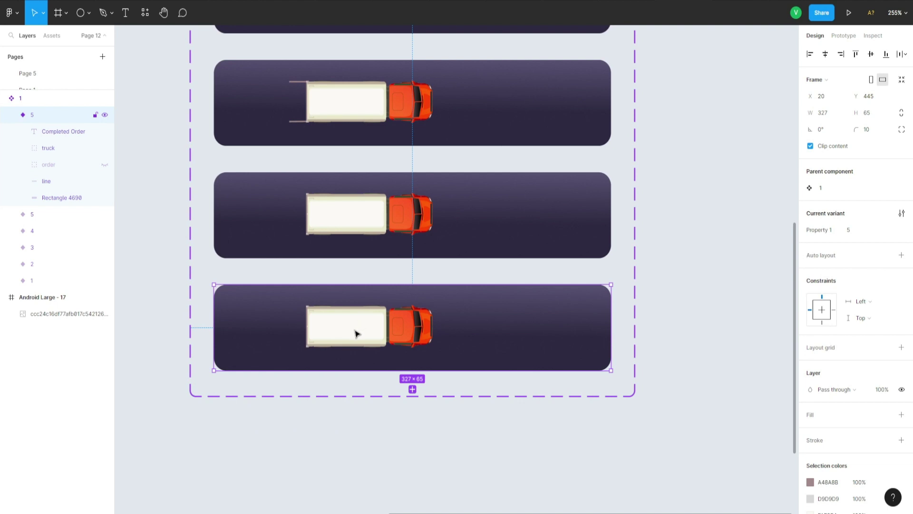
double_click(357, 333)
Set both headlight beam shapes to 30% fill opacity.
click(309, 331)
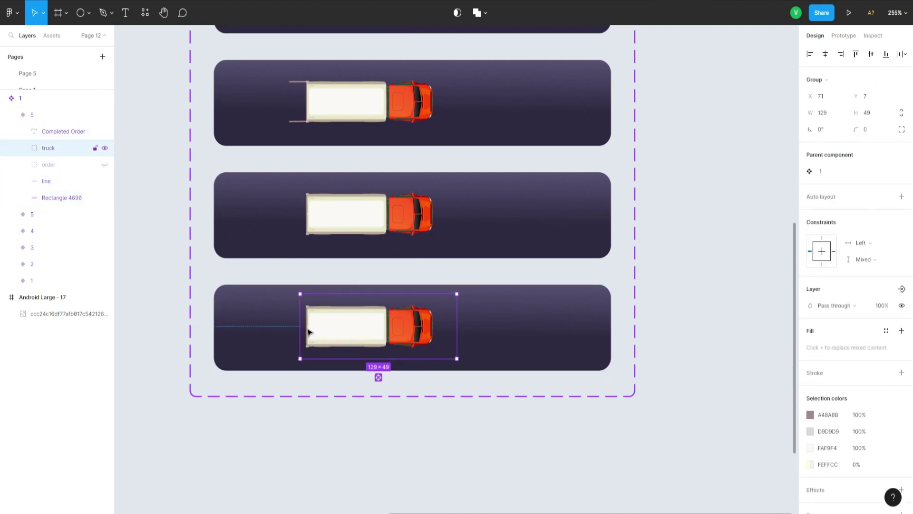
click(24, 150)
click(78, 269)
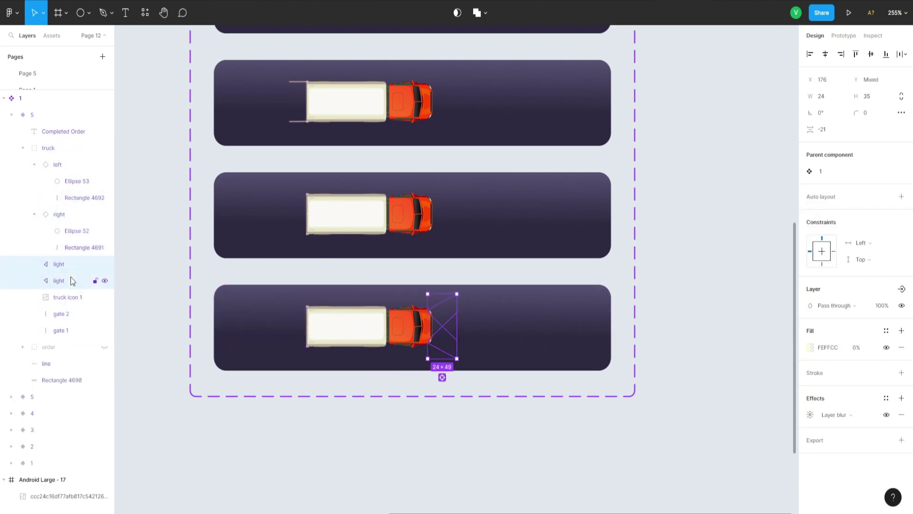
click(865, 350)
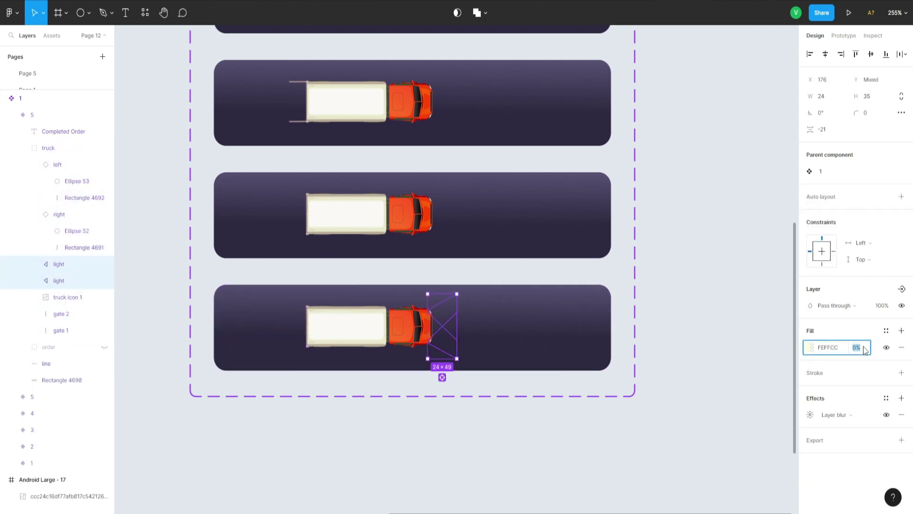
text(10)
key(Return)
click(860, 348)
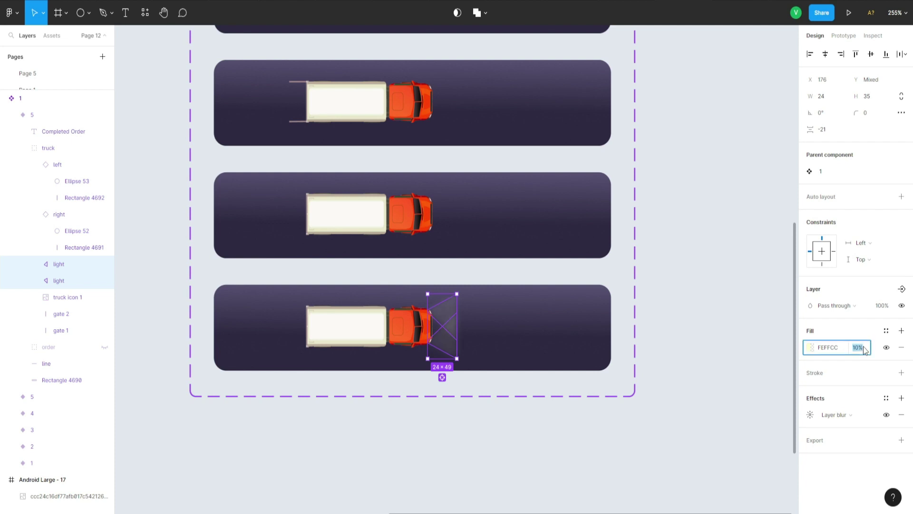
text(30)
key(Return)
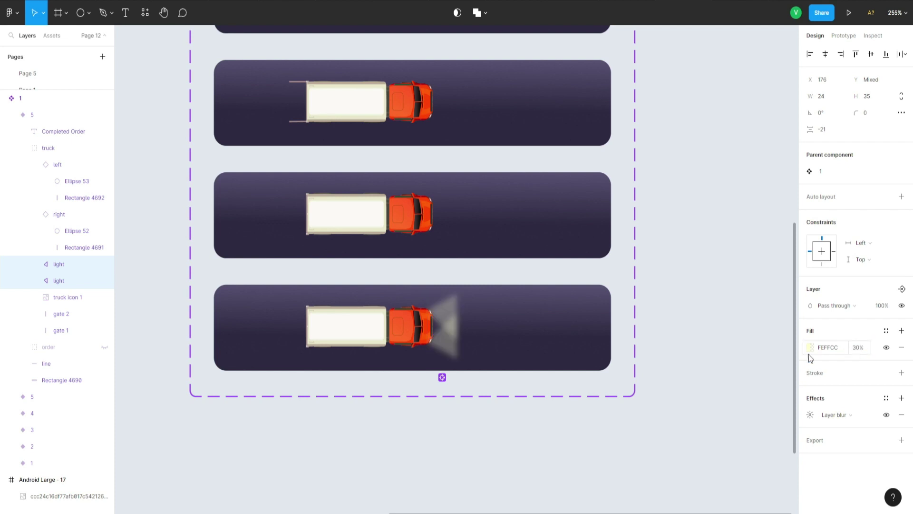
Nudge the truck group right to X 111.
click(469, 414)
click(347, 326)
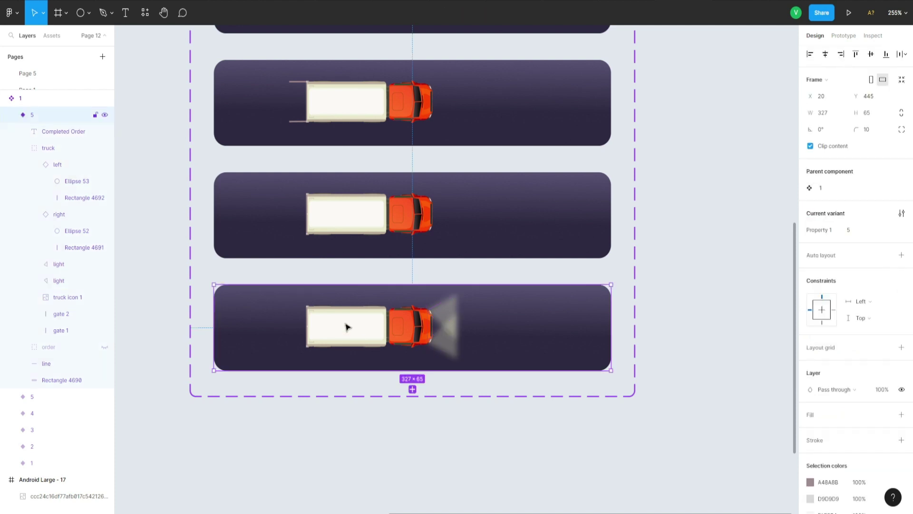
click(22, 148)
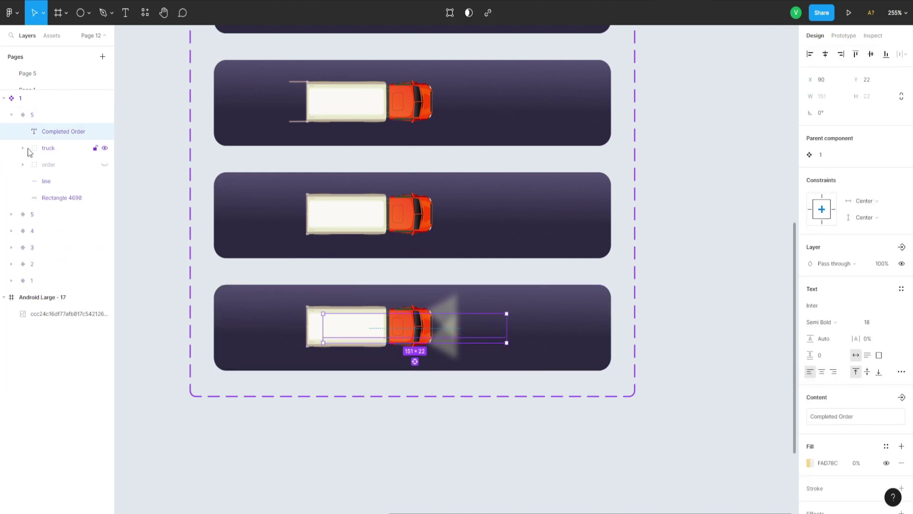
key(shift+Right)
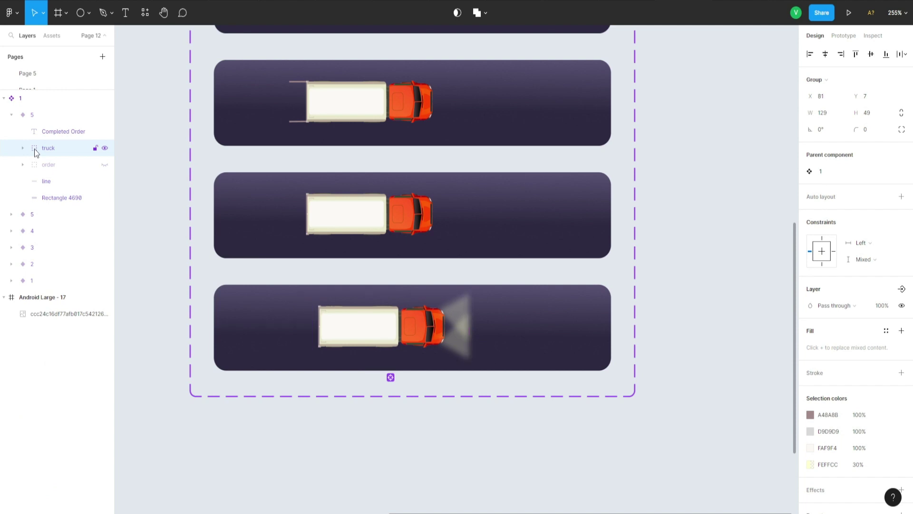
key(shift+Right)
key(shift+Right)
key(shift+Right)
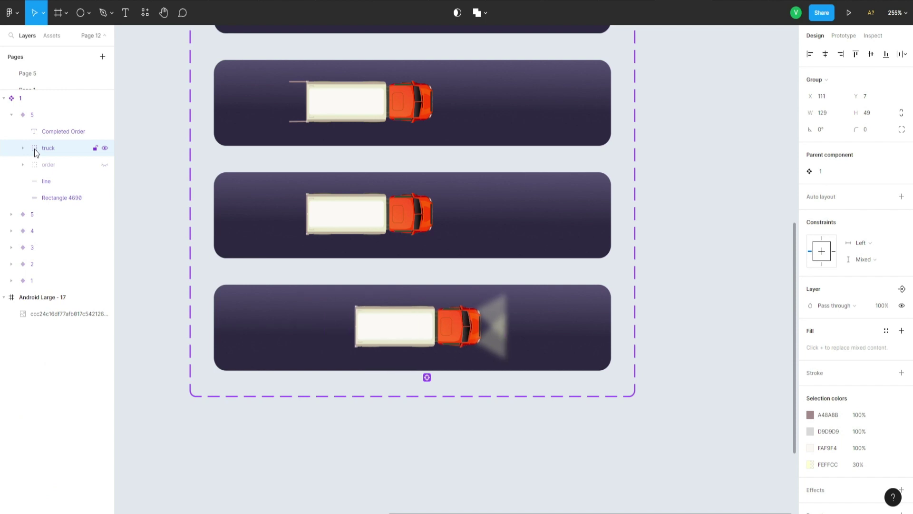
key(shift+Right)
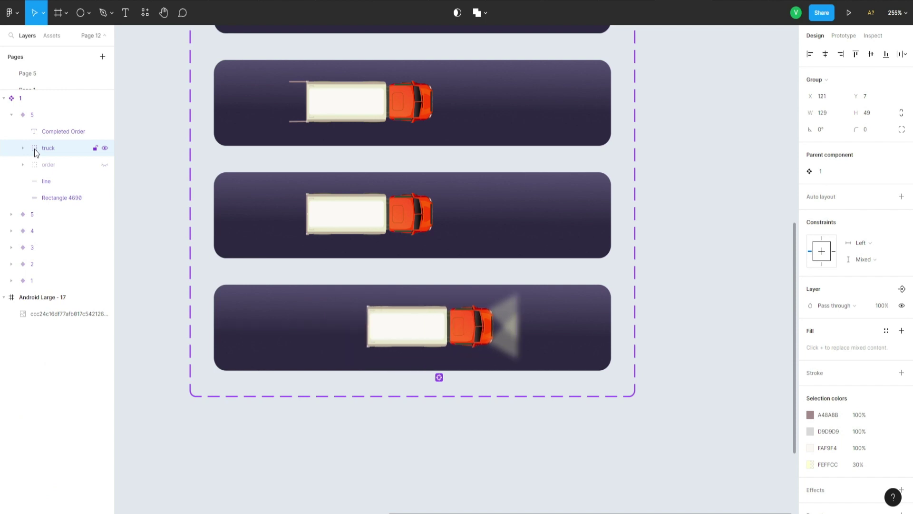
Shift variant 5's dashed road line left to X 168.5, then select the whole card.
click(51, 182)
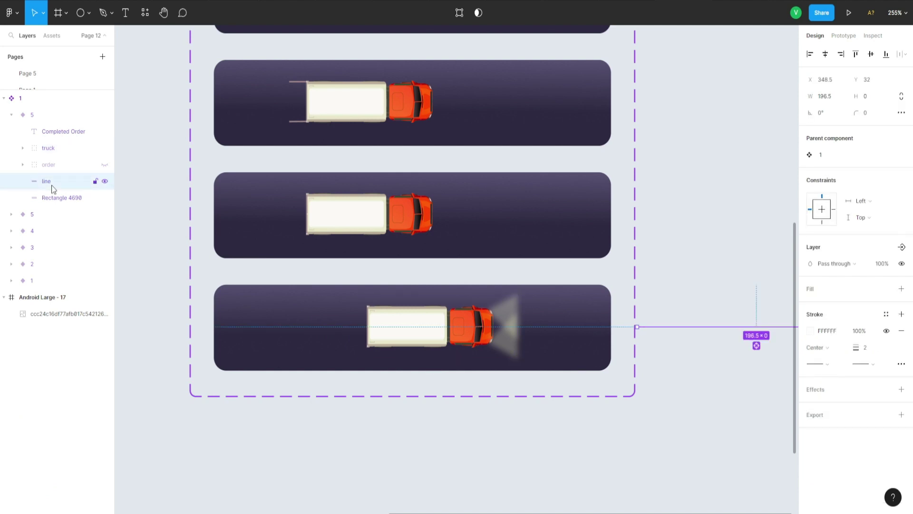
key(shift+Left)
key(shift+Left)
key(shift+Left)
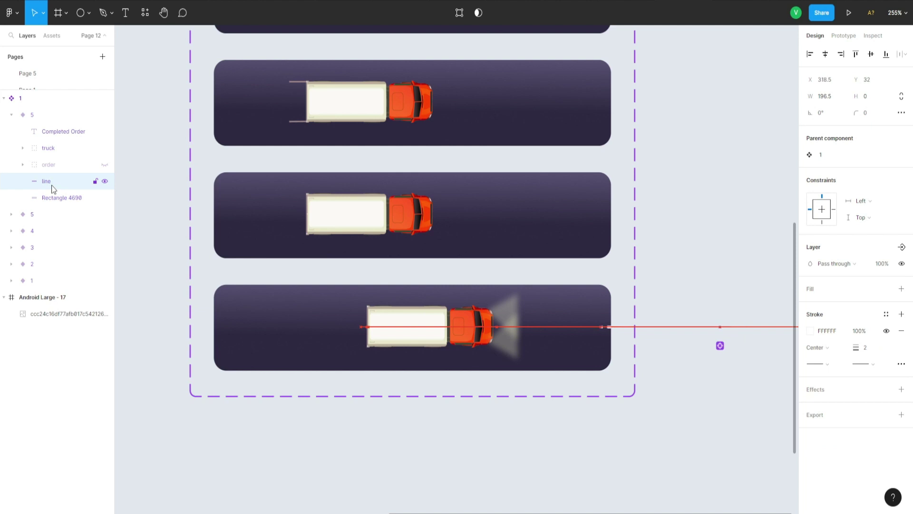
key(shift+Left)
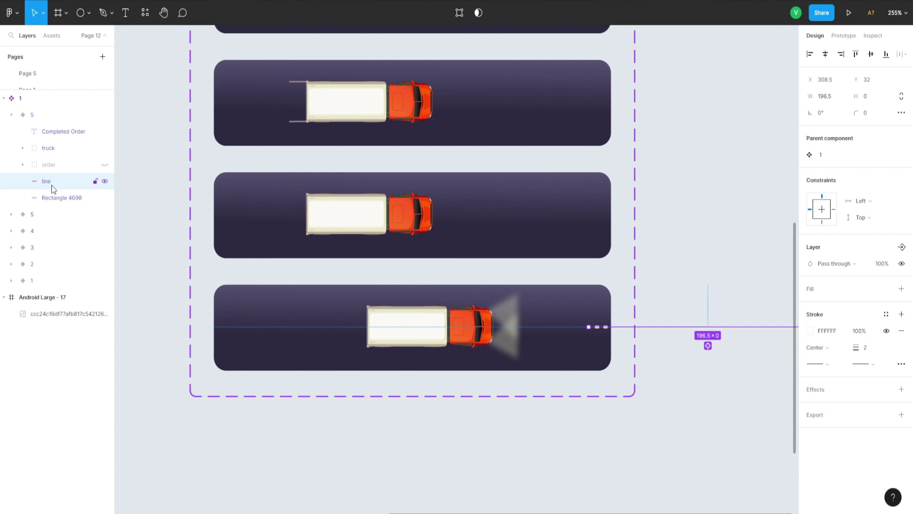
key(shift+Left)
key(shift+Left)
key(shift+Left)
key(shift+Left)
key(shift+Left)
key(shift+Left)
key(shift+Left)
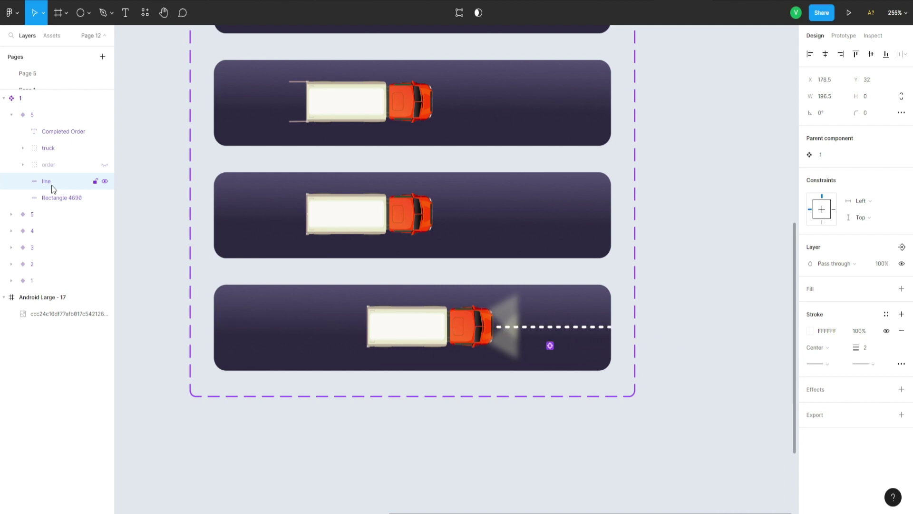
key(shift+Left)
key(shift+Left)
key(shift+Right)
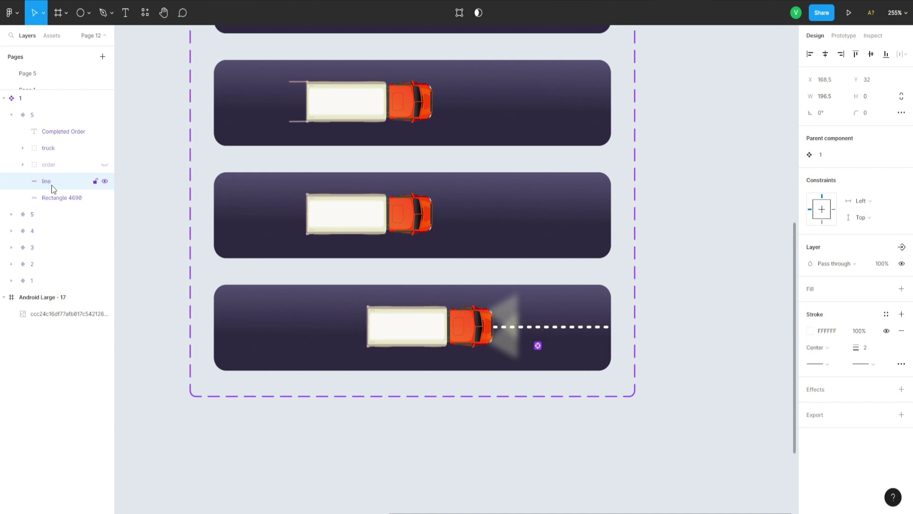
key(Escape)
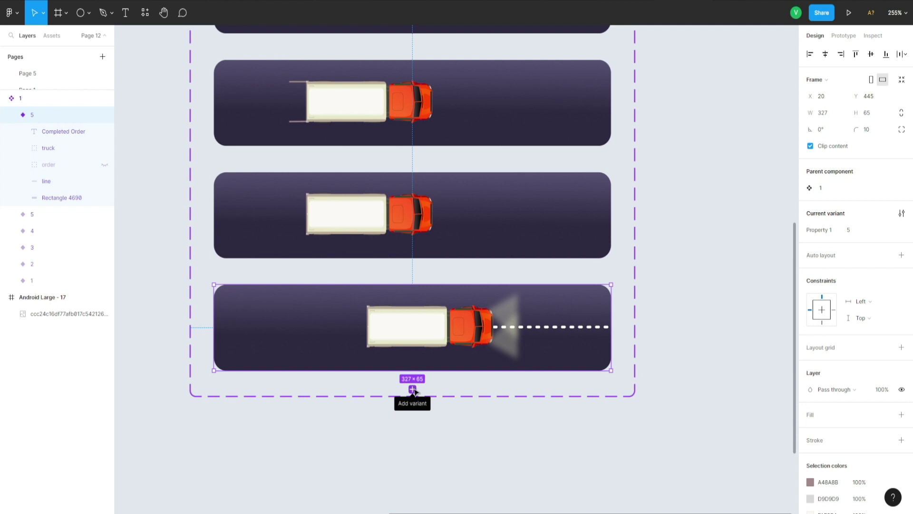
Add a new variant to the button set and rename it 6.
click(413, 390)
scroll(486, 365, down, 3)
click(702, 323)
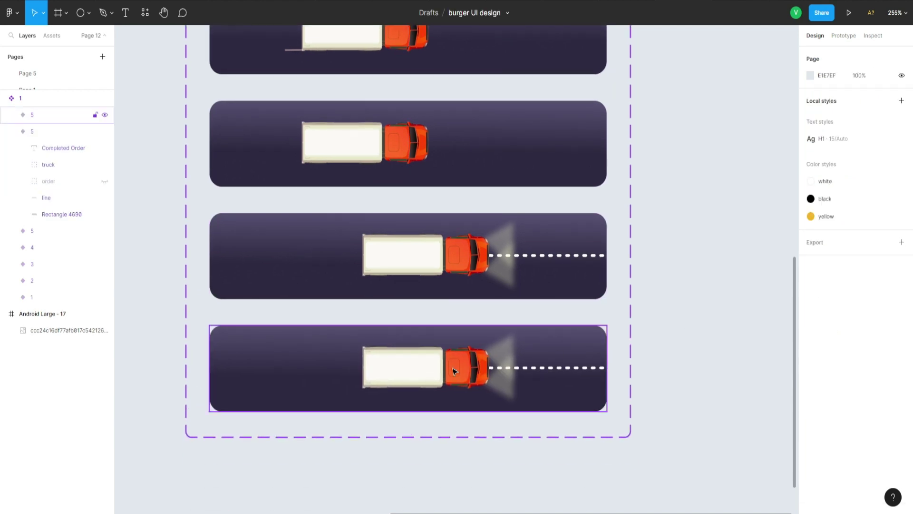
double_click(428, 374)
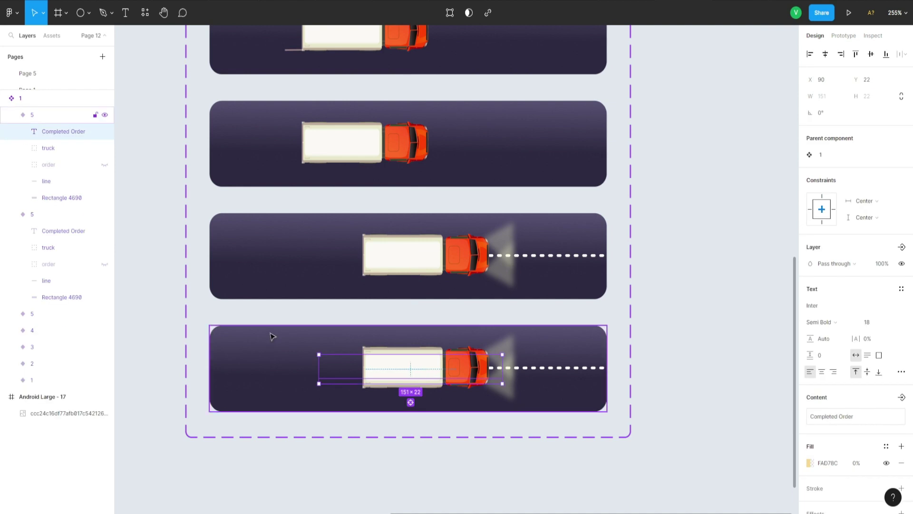
click(12, 116)
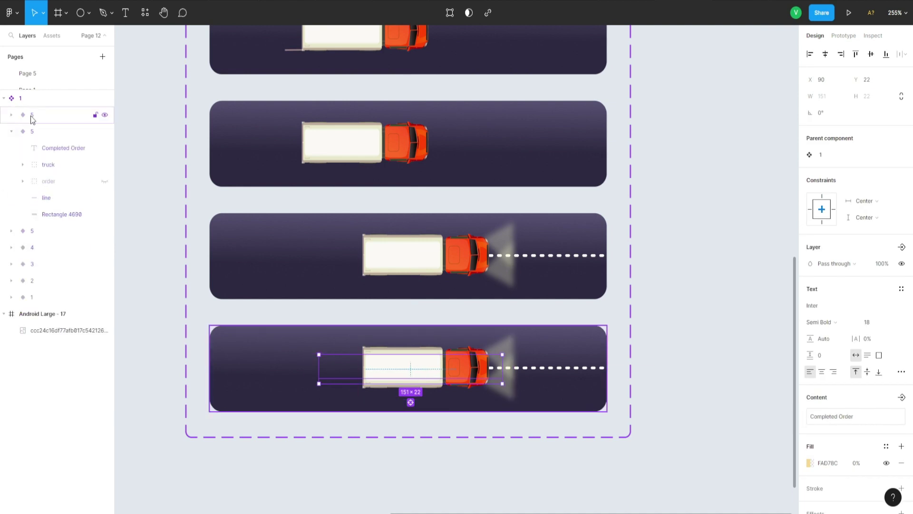
double_click(31, 116)
text(6)
key(Return)
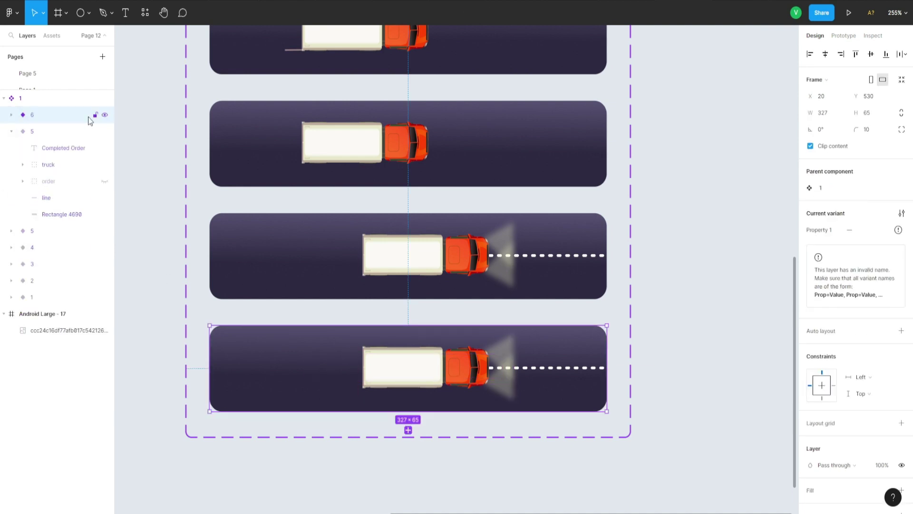
Shift variant 6's truck group left toward the card's left end, to X 31.
click(688, 387)
click(557, 399)
double_click(455, 372)
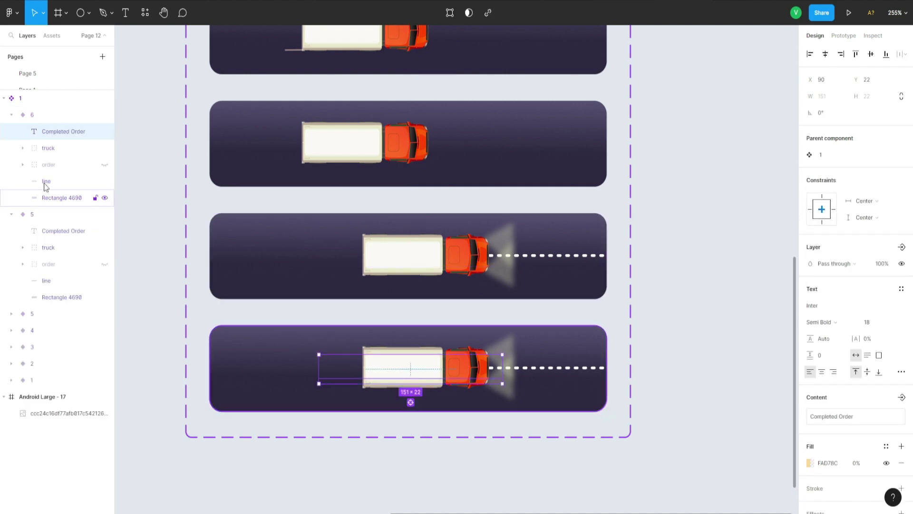
click(46, 148)
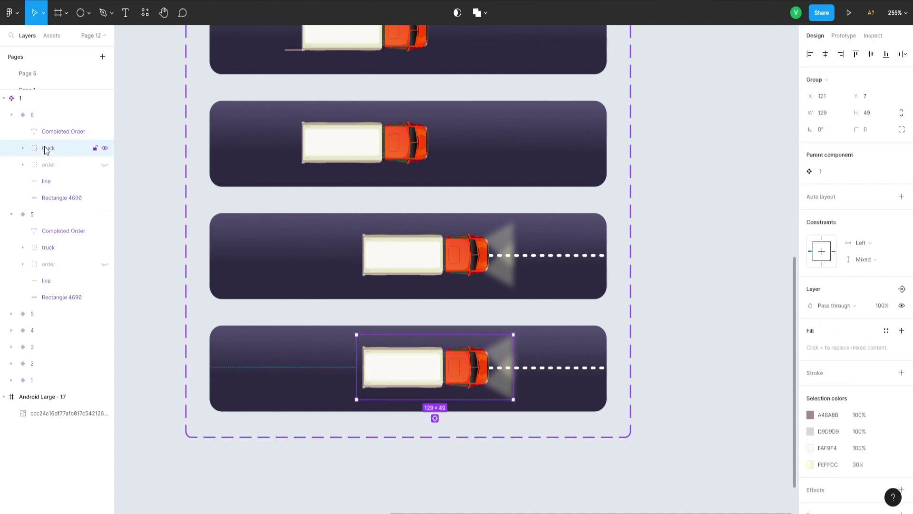
key(shift+Left)
key(shift+Left)
key(shift+Left)
key(shift+Left)
key(shift+Left)
key(shift+Left)
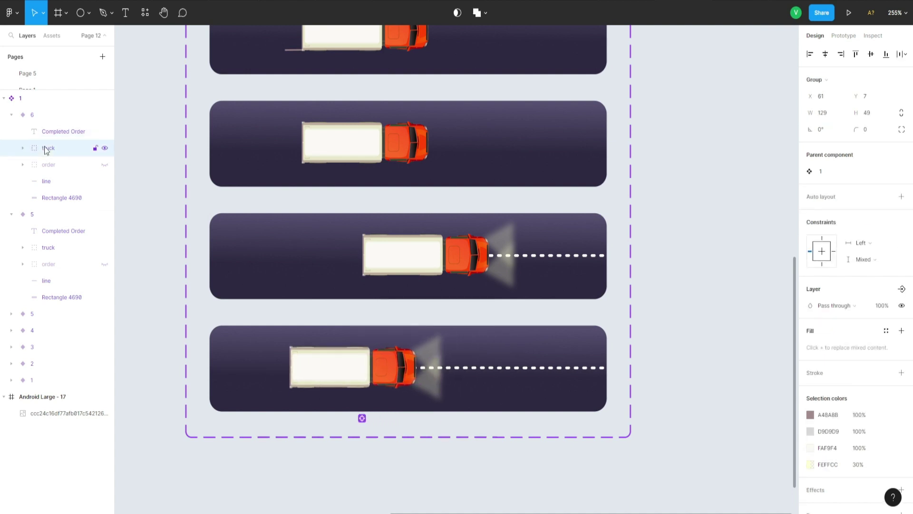
key(shift+Left)
key(shift+Left)
key(shift+Left)
key(shift+Left)
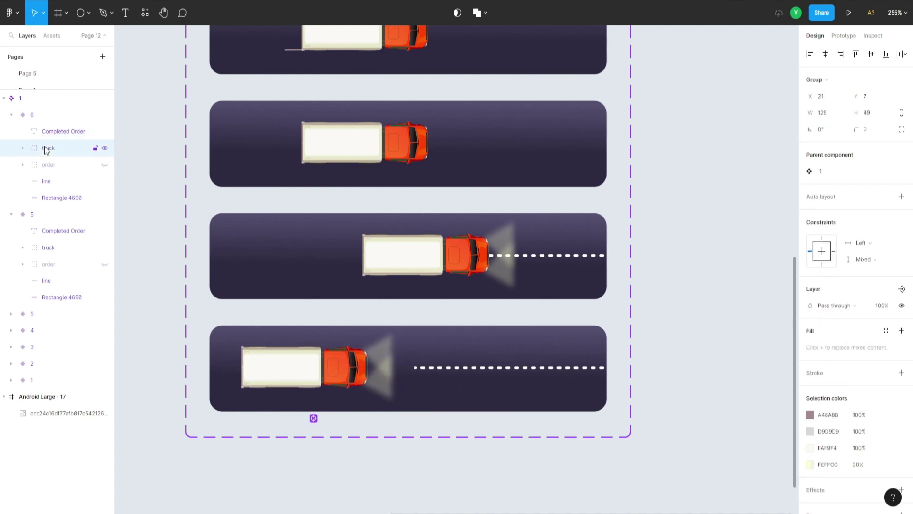
key(shift+Right)
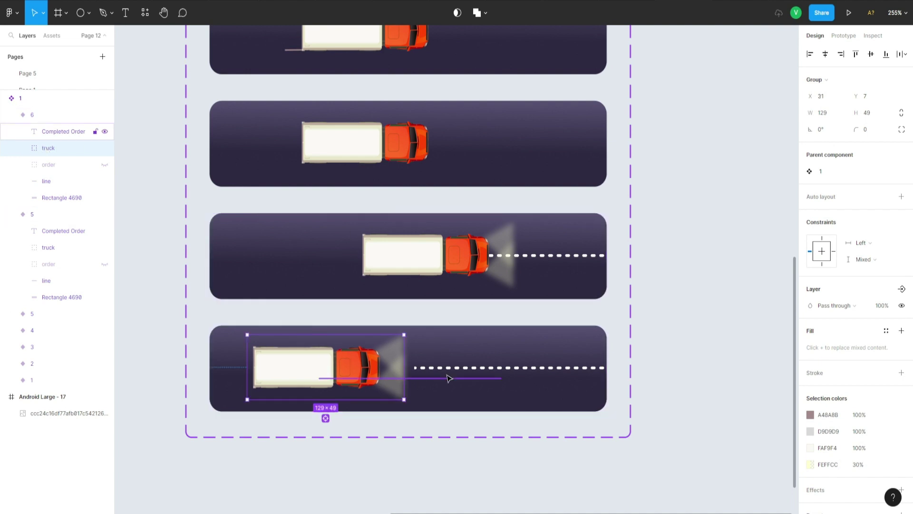
Stretch variant 6's dashed road line to 291 wide behind the truck, then add another variant copy.
click(550, 374)
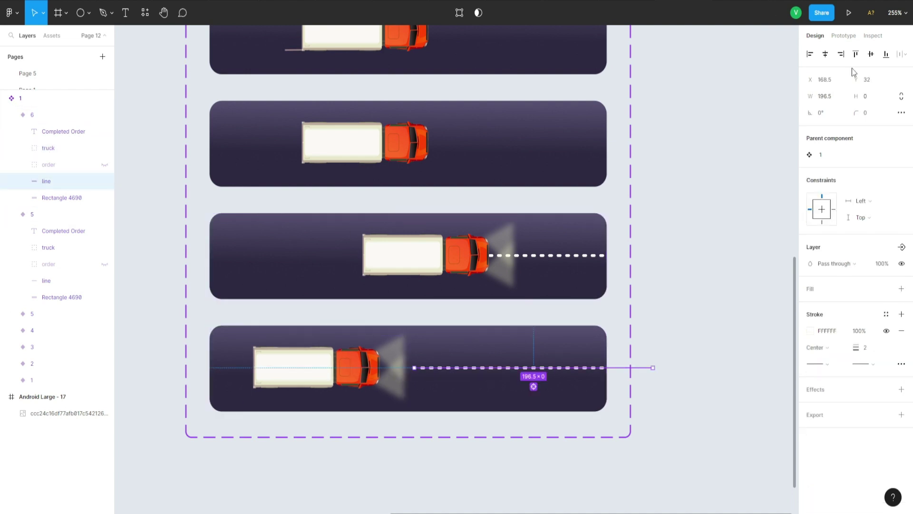
drag(813, 96, 821, 96)
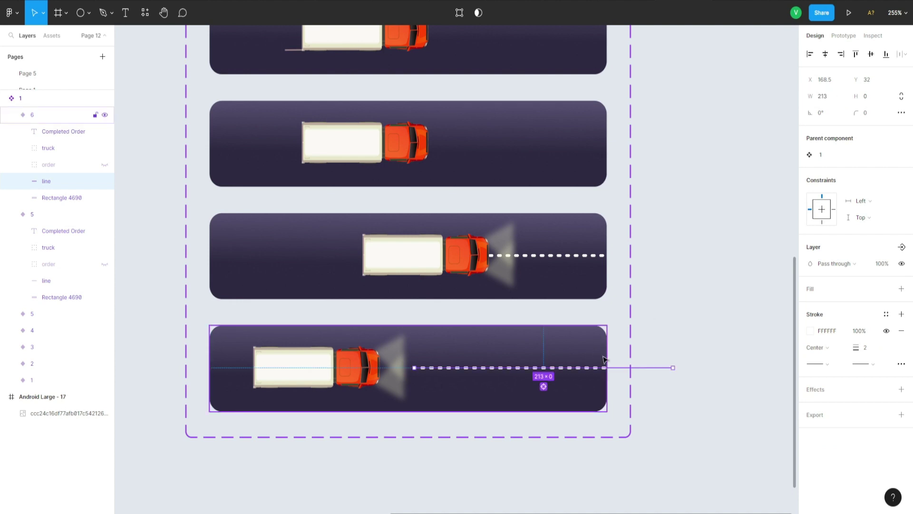
key(shift+Left)
key(shift+Left)
key(shift+Left)
key(shift+Left)
key(shift+Left)
key(shift+Left)
key(shift+Left)
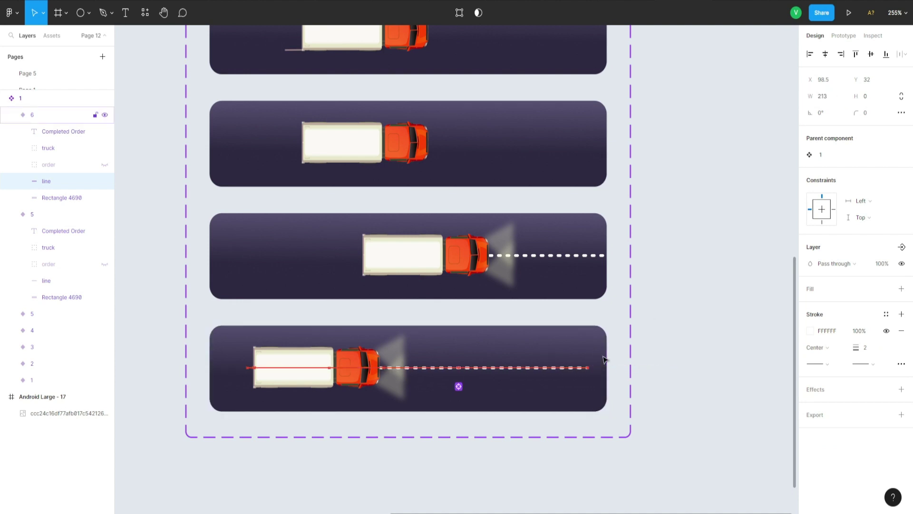
key(shift+Right)
key(shift+Right)
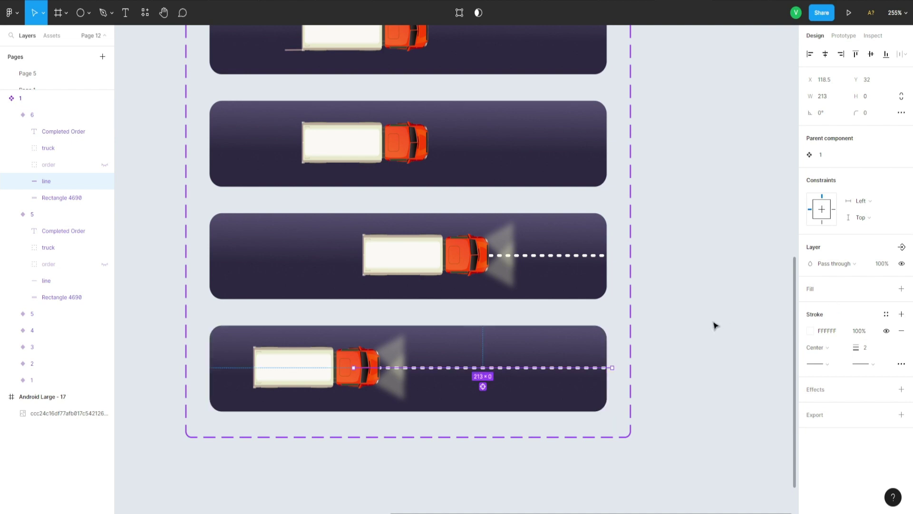
click(680, 327)
click(507, 405)
scroll(460, 426, down, 3)
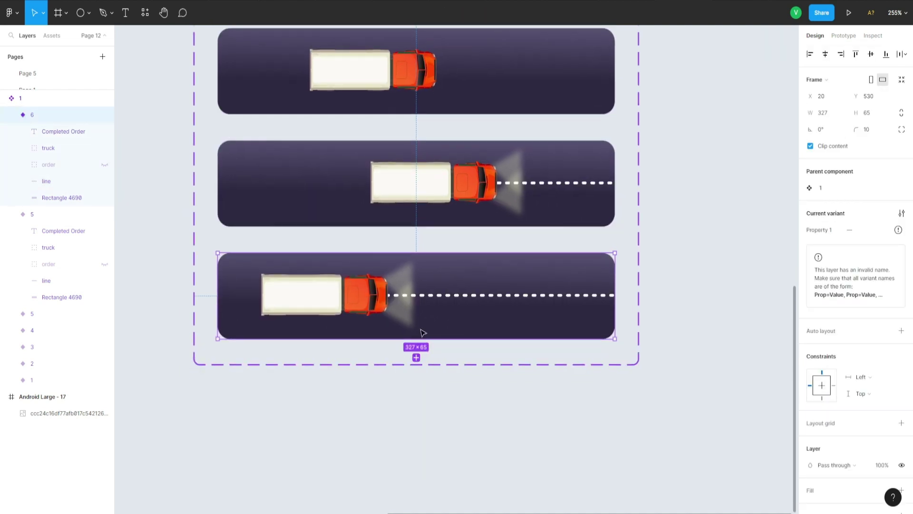
double_click(448, 297)
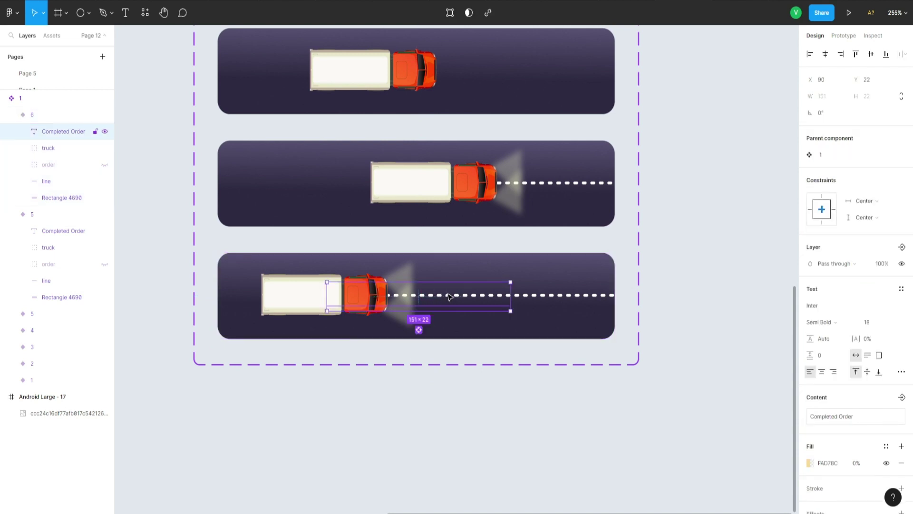
click(543, 295)
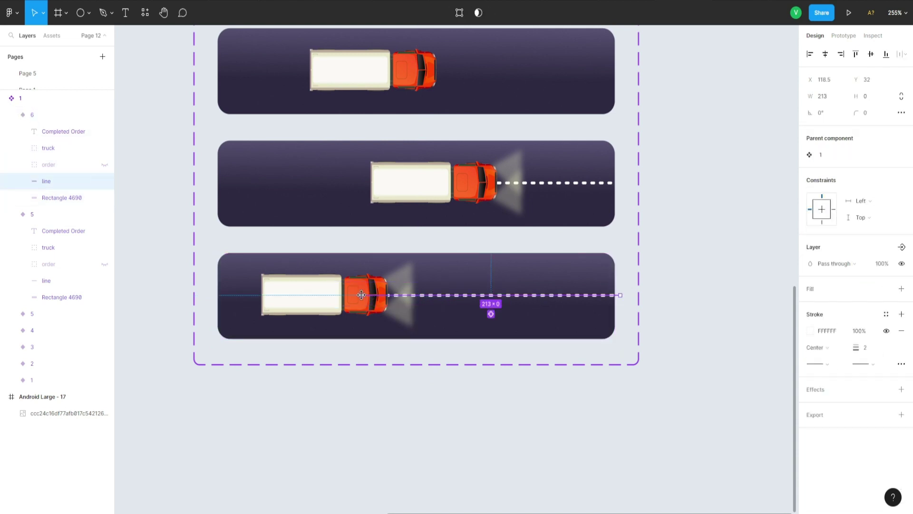
drag(362, 295, 266, 295)
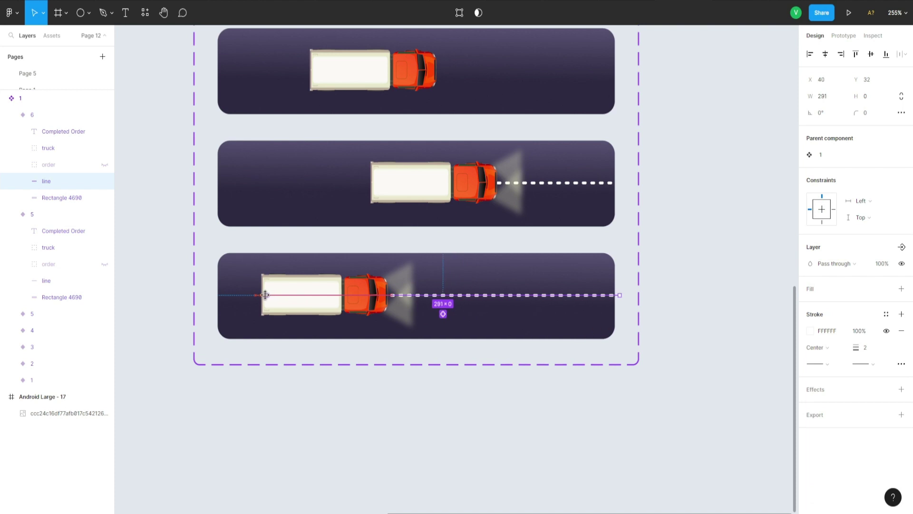
click(495, 330)
click(416, 358)
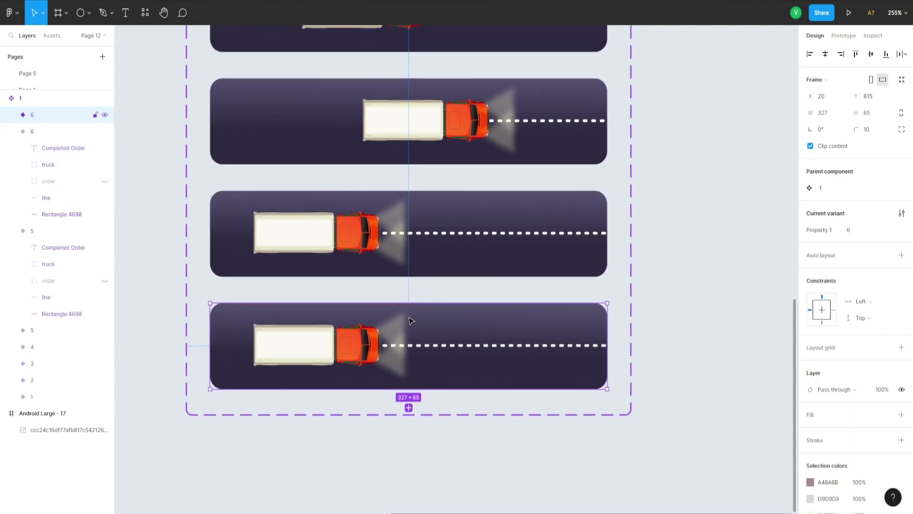
Push the newest copy's truck right to X 331, beyond the card's edge, and select its dashed line.
click(331, 343)
click(285, 345)
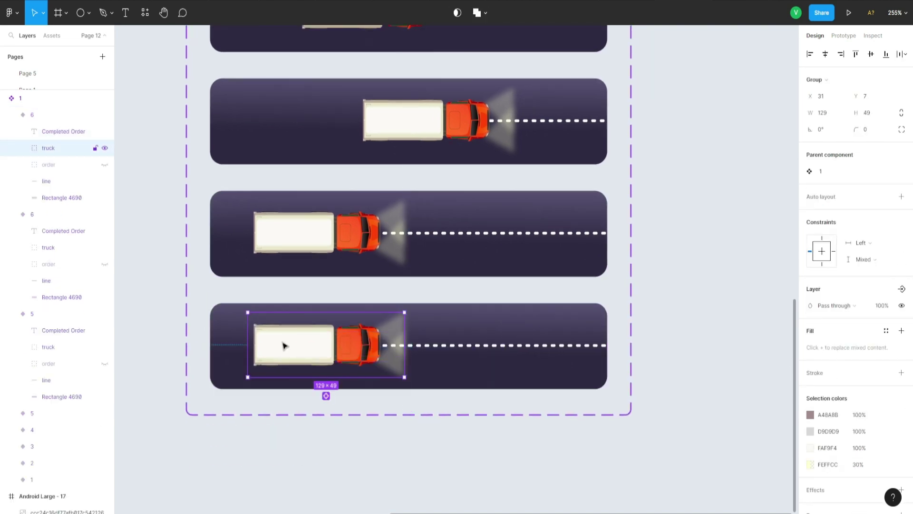
drag(284, 345, 636, 341)
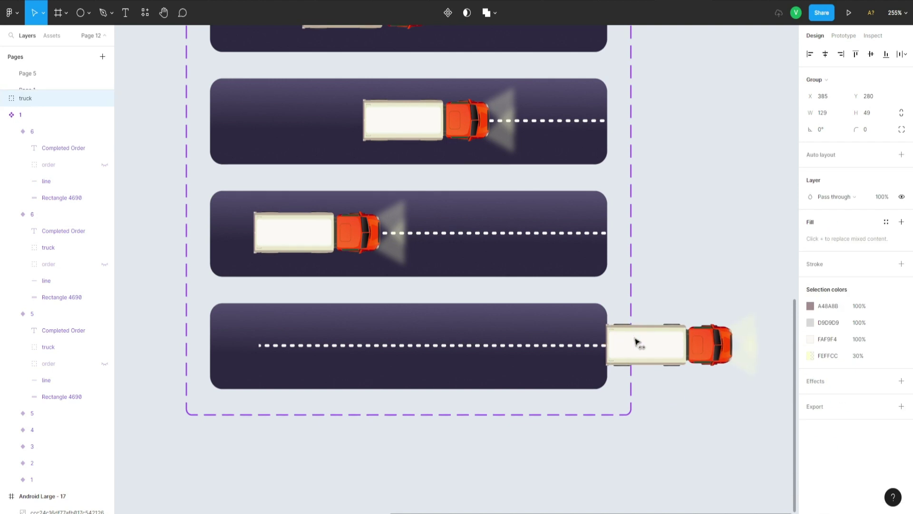
key(ctrl+z)
key(shift+Right)
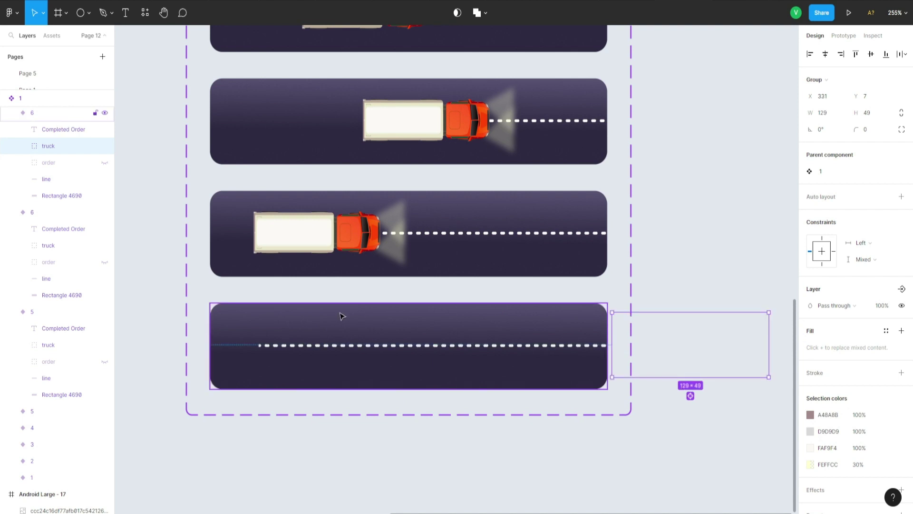
click(317, 346)
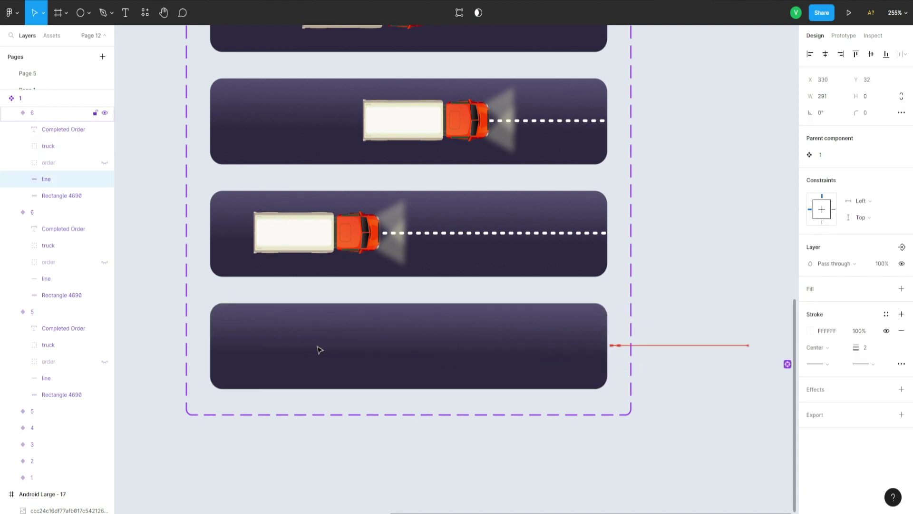
Add another empty road variant below the last one and collapse its layer groups.
click(351, 385)
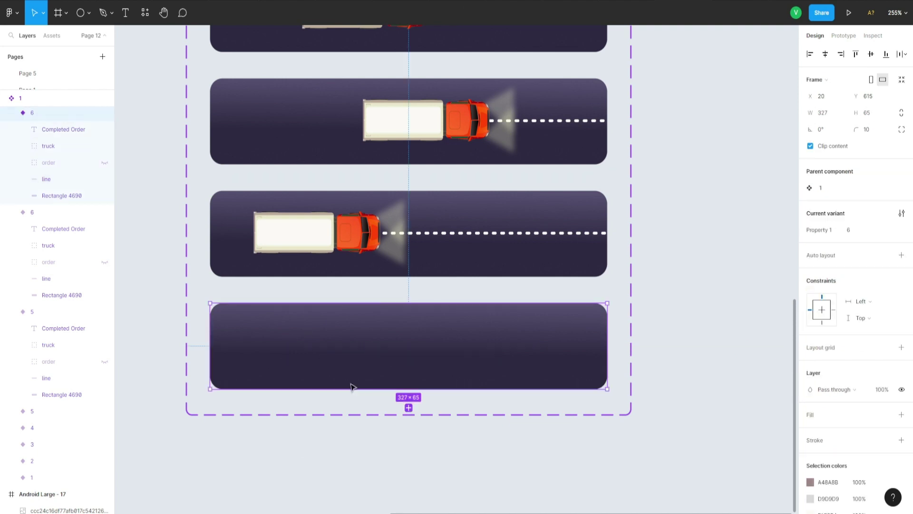
click(409, 408)
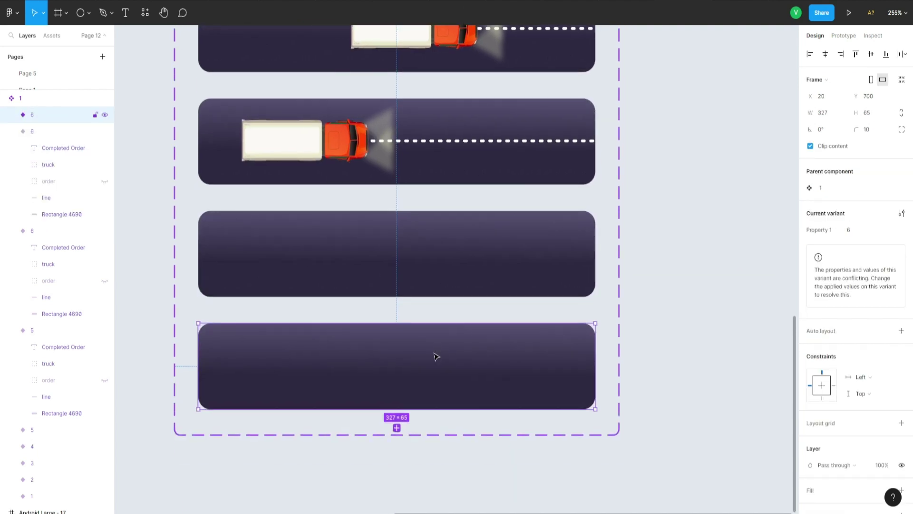
click(104, 149)
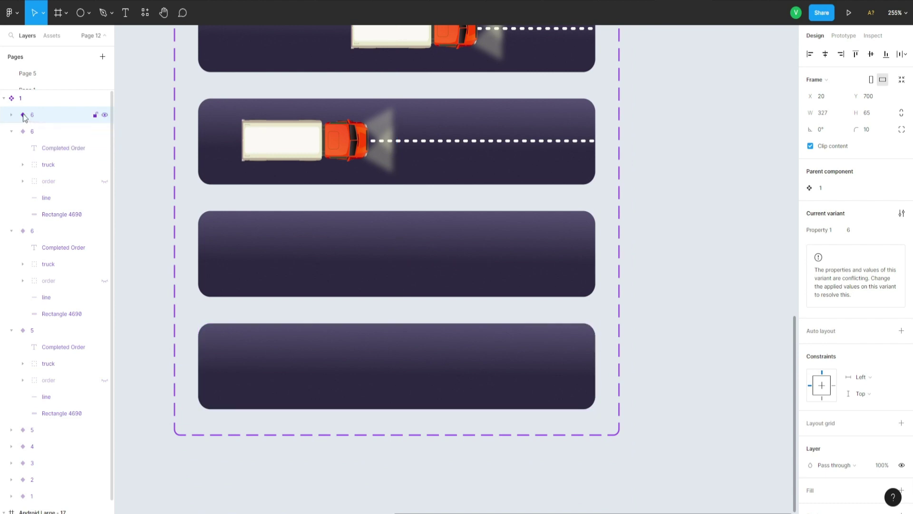
click(11, 131)
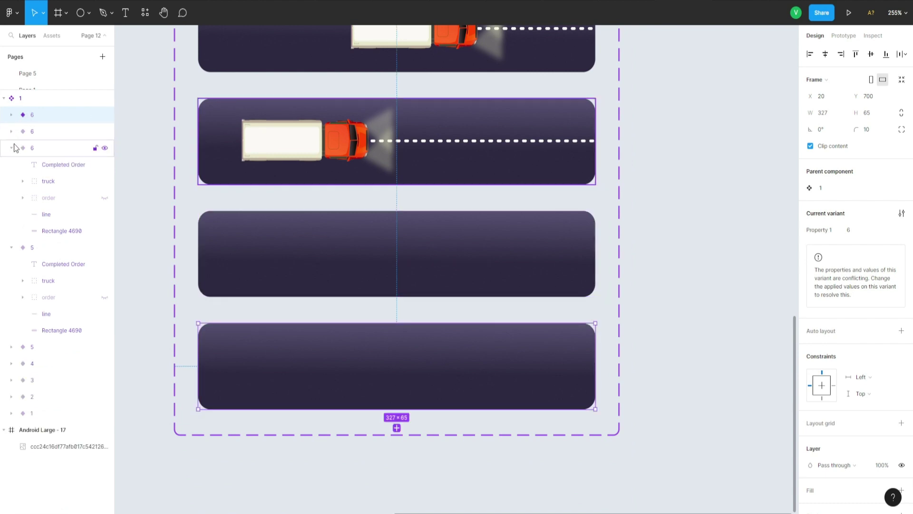
click(12, 148)
Rename the two newest road variants 7 and 8.
double_click(32, 148)
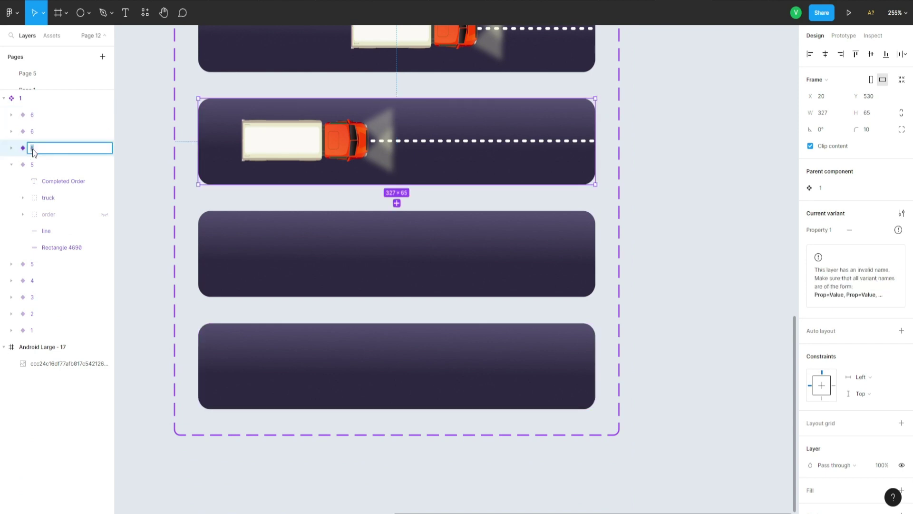
double_click(33, 132)
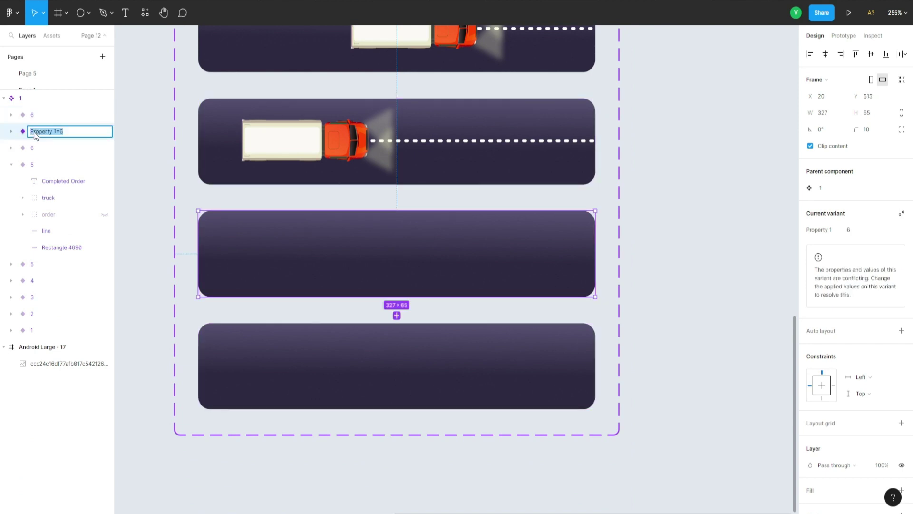
text(7)
key(Return)
click(30, 115)
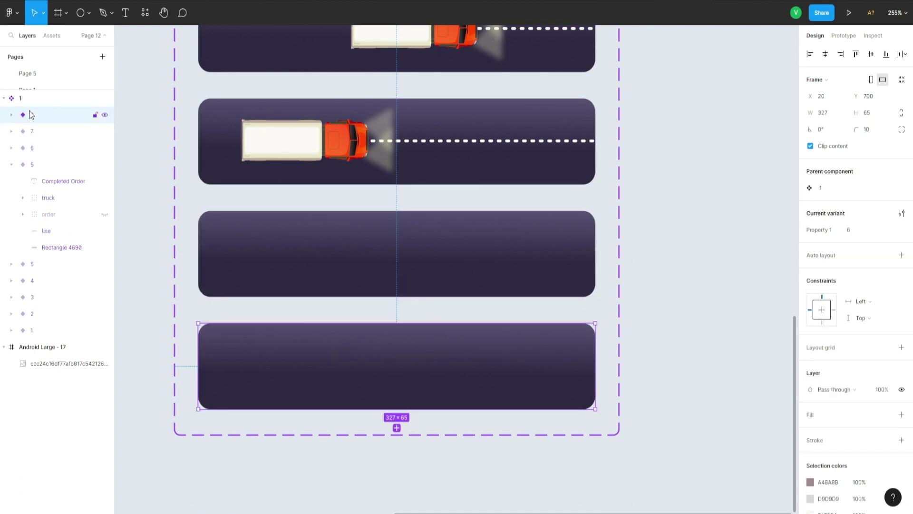
double_click(34, 116)
text(8)
key(Return)
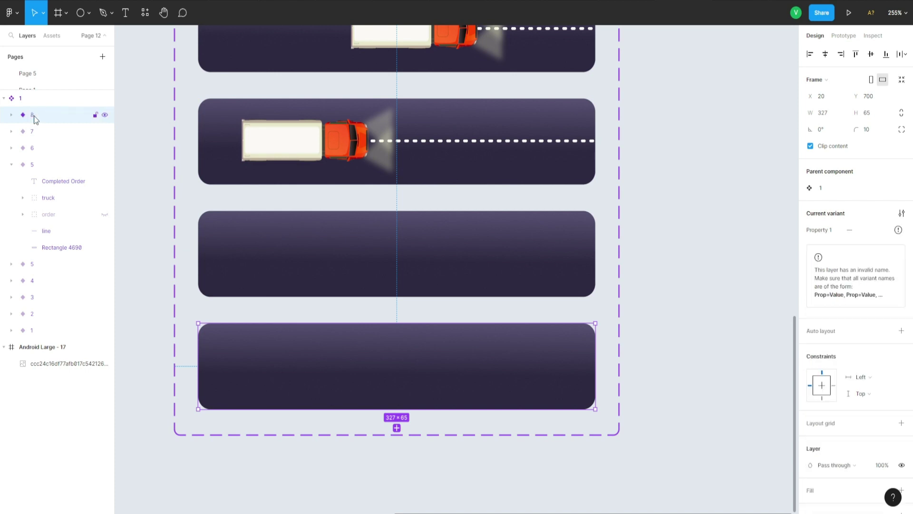
click(11, 115)
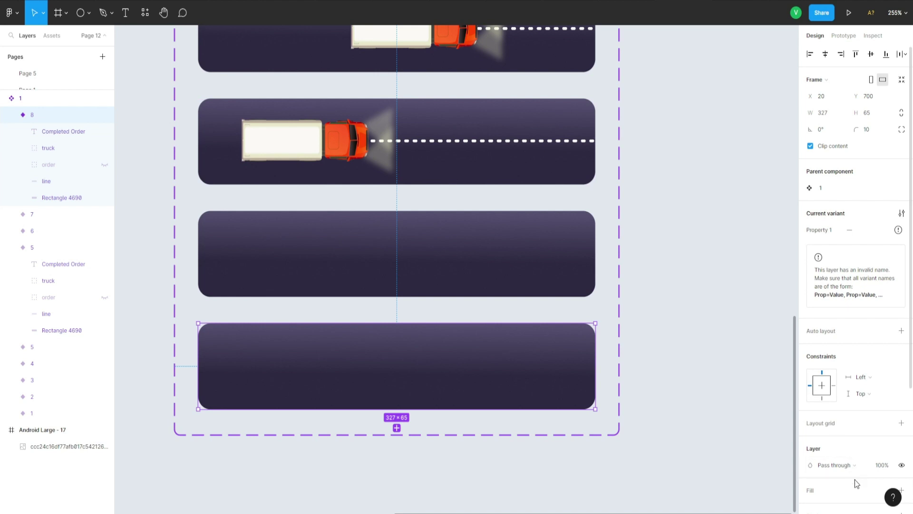
scroll(855, 481, down, 3)
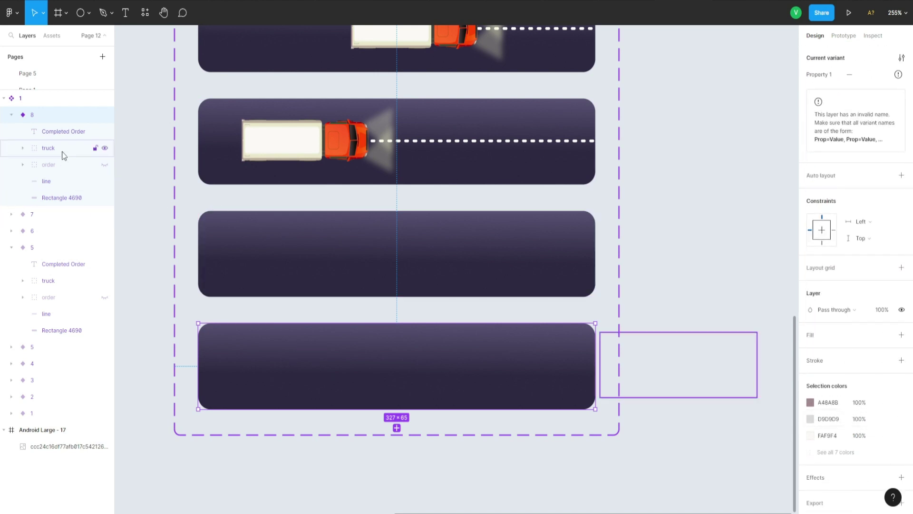
Set variant 8's Completed Order text fill to 100% opacity and start retyping it as 'Order Place'.
click(56, 132)
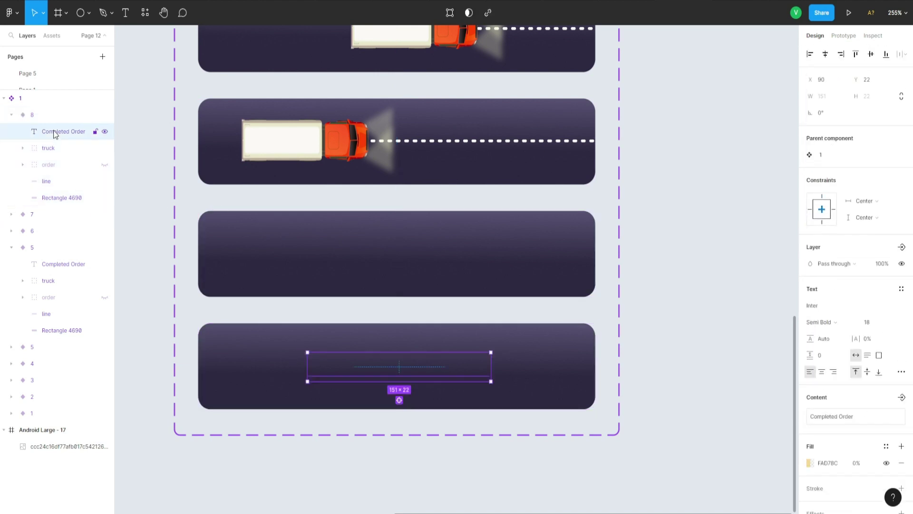
click(858, 463)
text(100)
key(Return)
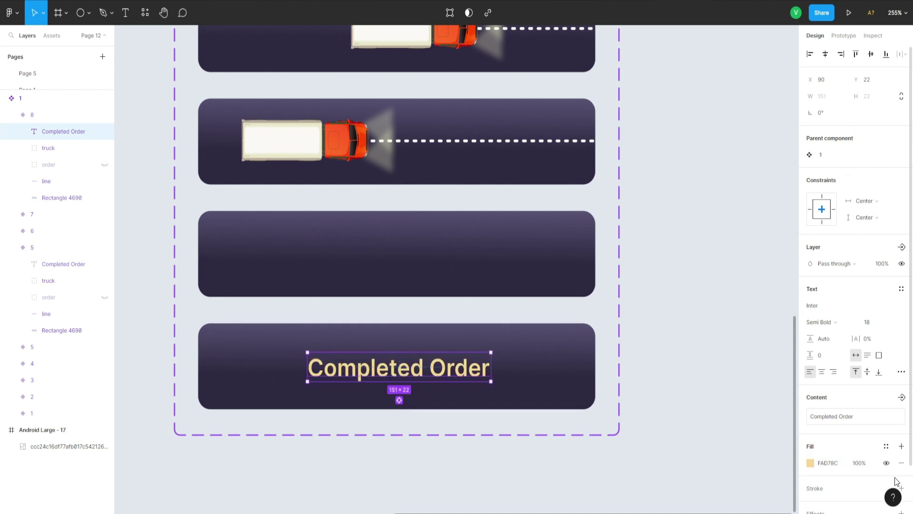
double_click(383, 367)
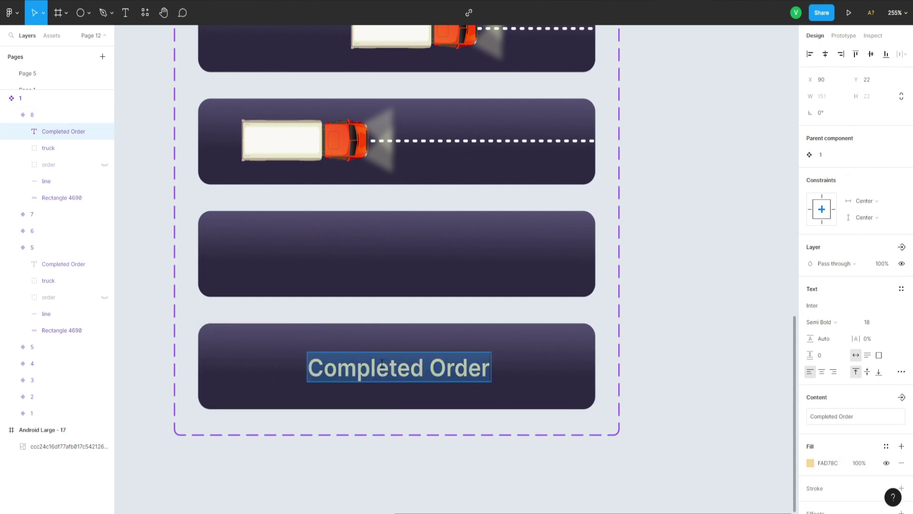
text(Or)
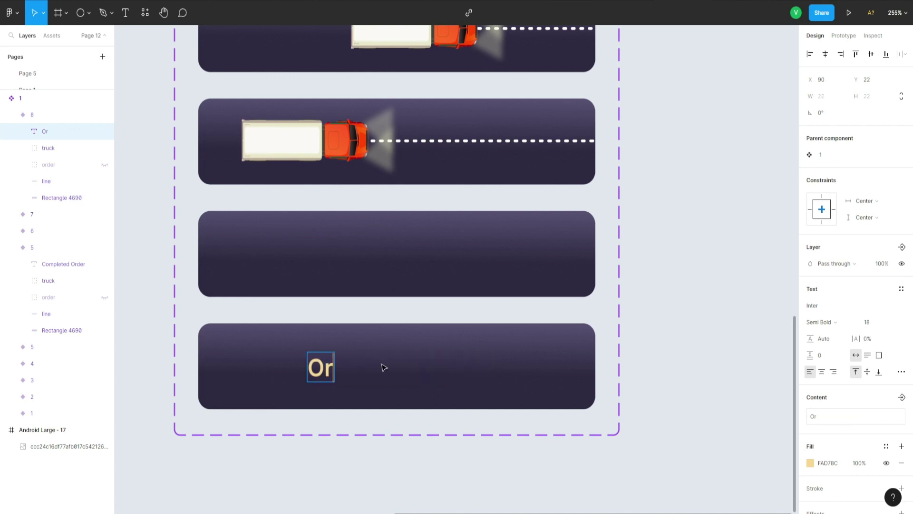
text(der P)
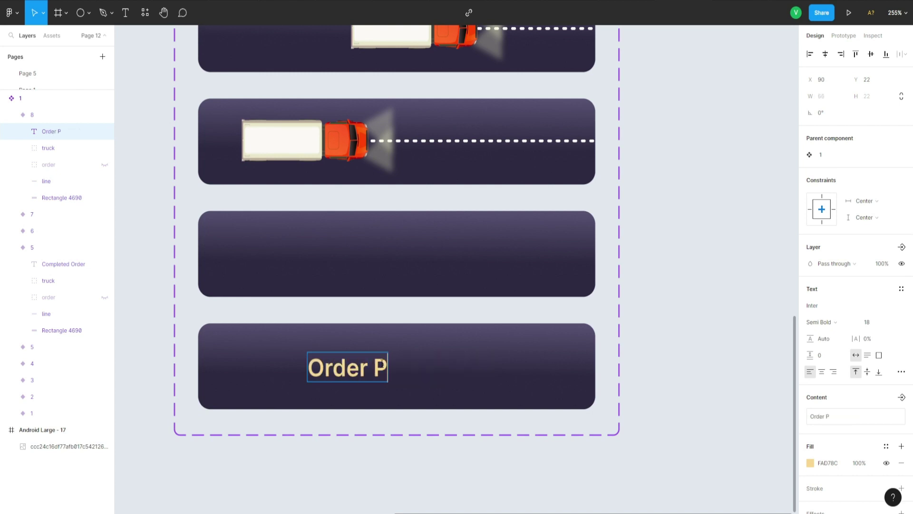
text(laced)
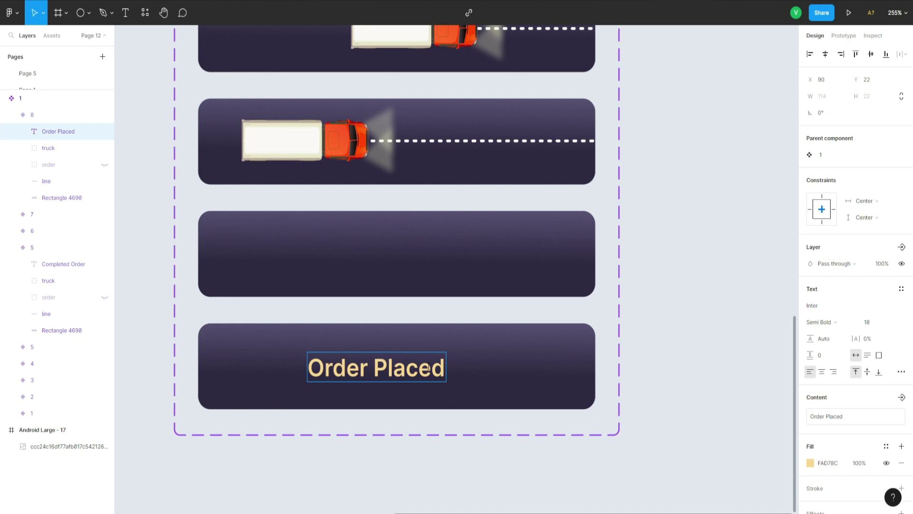
Finish the 'Order Placed' text, centre it horizontally on the card, and zoom out to all variants.
key(Escape)
click(825, 54)
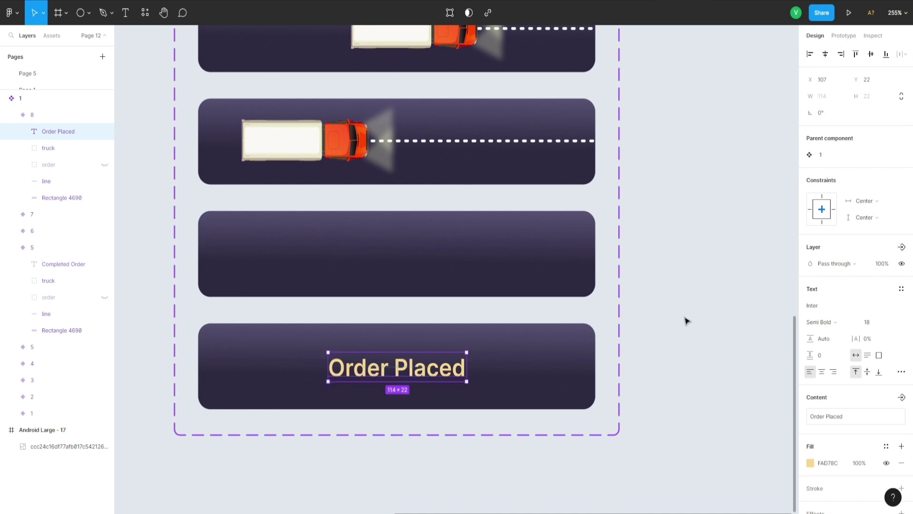
click(686, 321)
scroll(624, 379, down, 1)
scroll(626, 383, down, 5)
drag(626, 383, 506, 421)
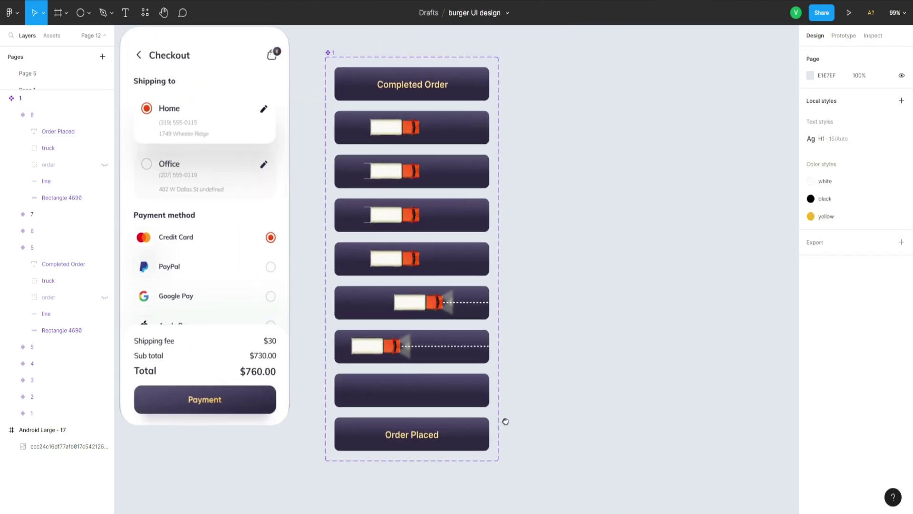
scroll(491, 330, up, 4)
click(357, 139)
scroll(419, 136, up, 1)
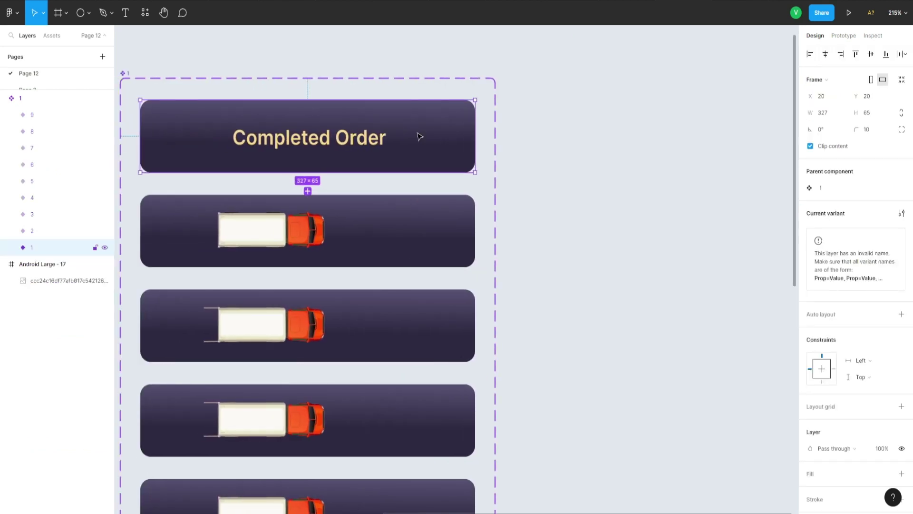
In prototyping, link variant 1 to variant 2 with an On click trigger.
click(841, 36)
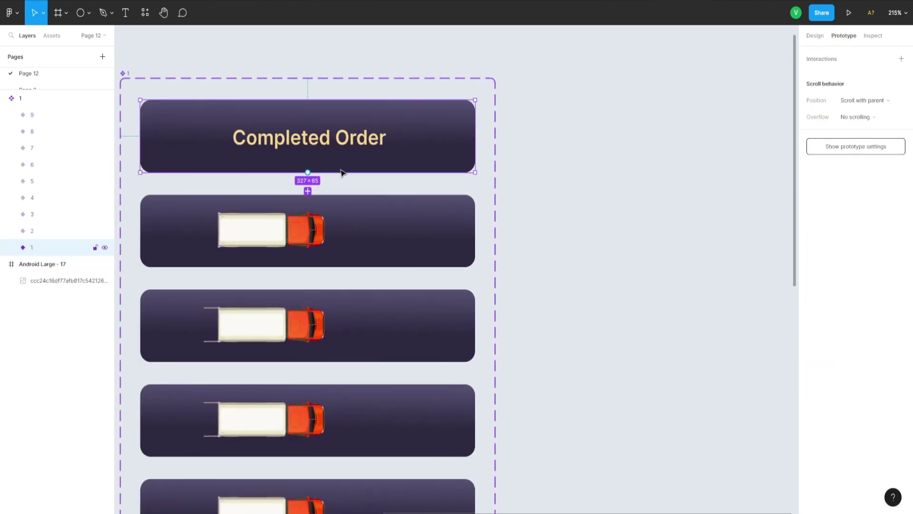
drag(310, 175, 332, 238)
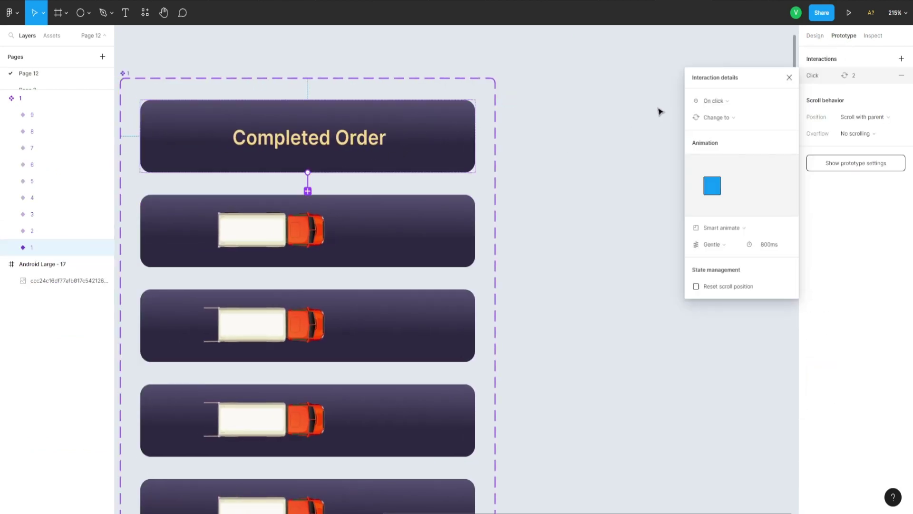
click(728, 101)
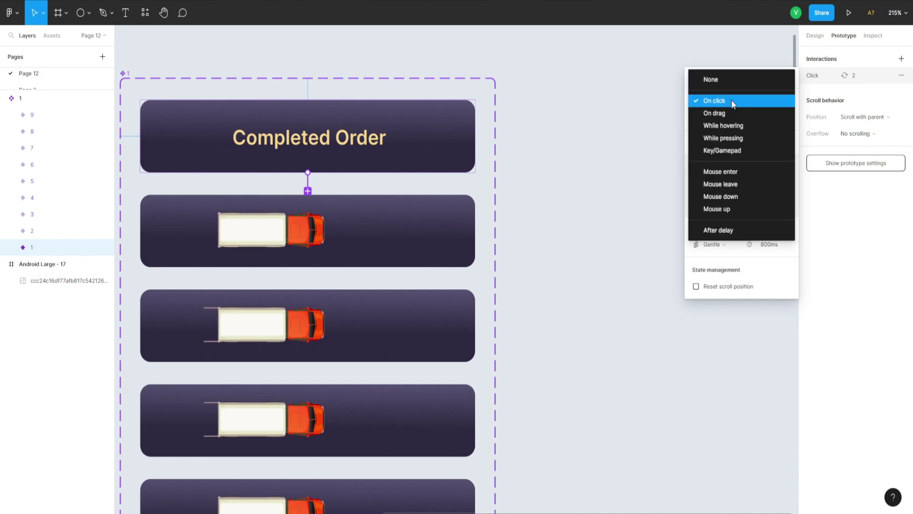
click(732, 101)
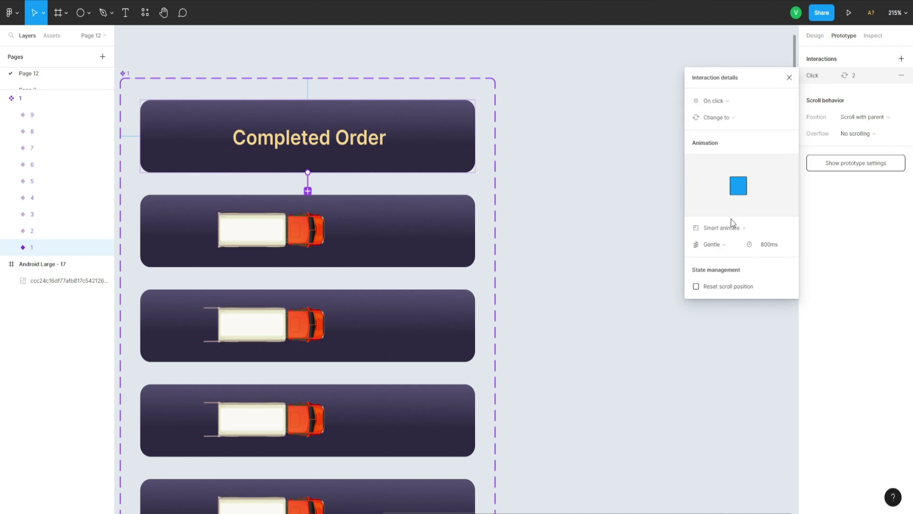
click(366, 236)
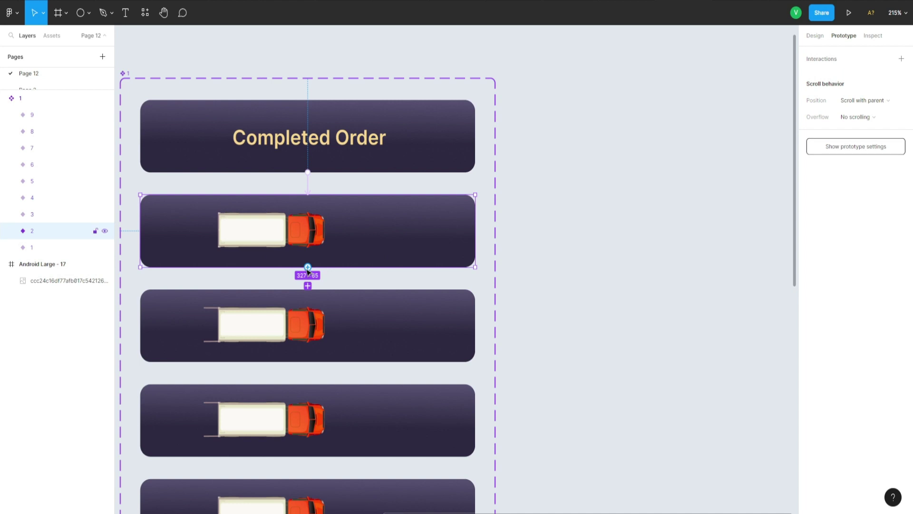
Link variant 2 to variant 3 with a 200ms After delay trigger, keeping Gentle easing.
drag(308, 268, 326, 330)
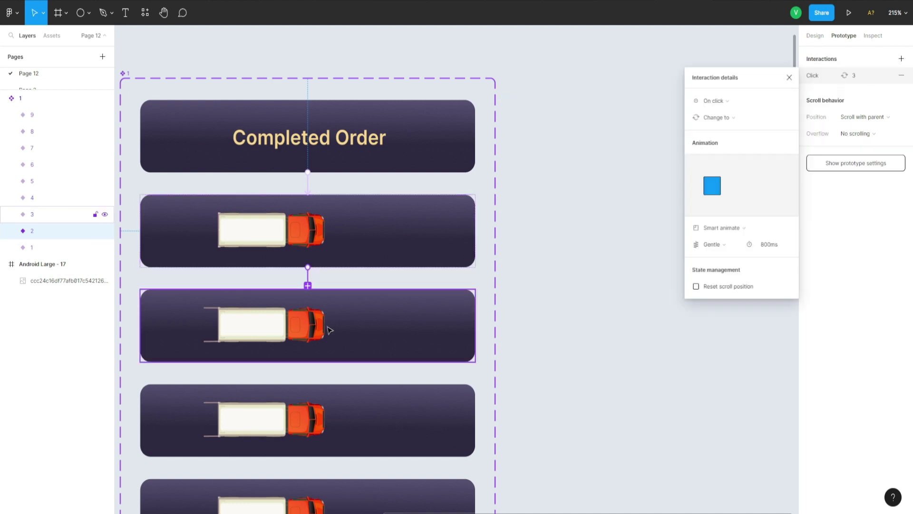
click(727, 107)
click(727, 232)
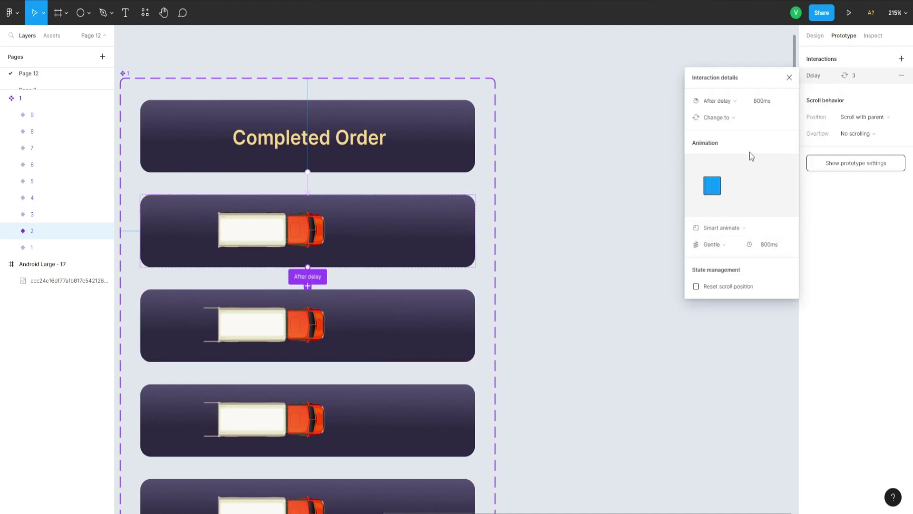
double_click(766, 104)
text(00)
key(Return)
click(723, 249)
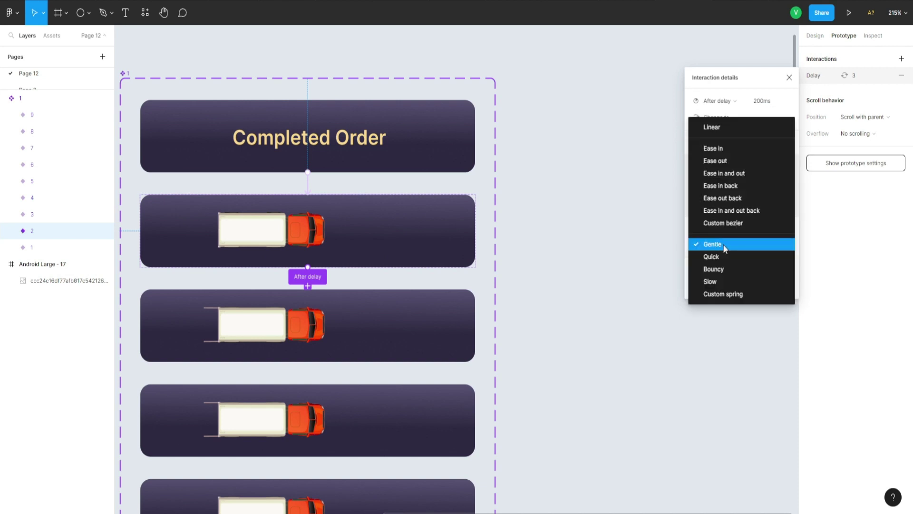
click(723, 244)
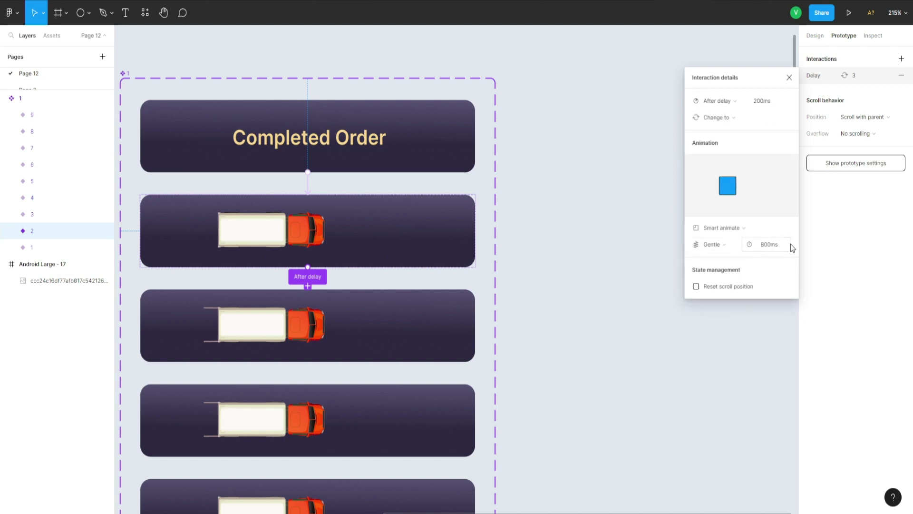
click(393, 309)
scroll(391, 292, down, 1)
scroll(371, 266, down, 3)
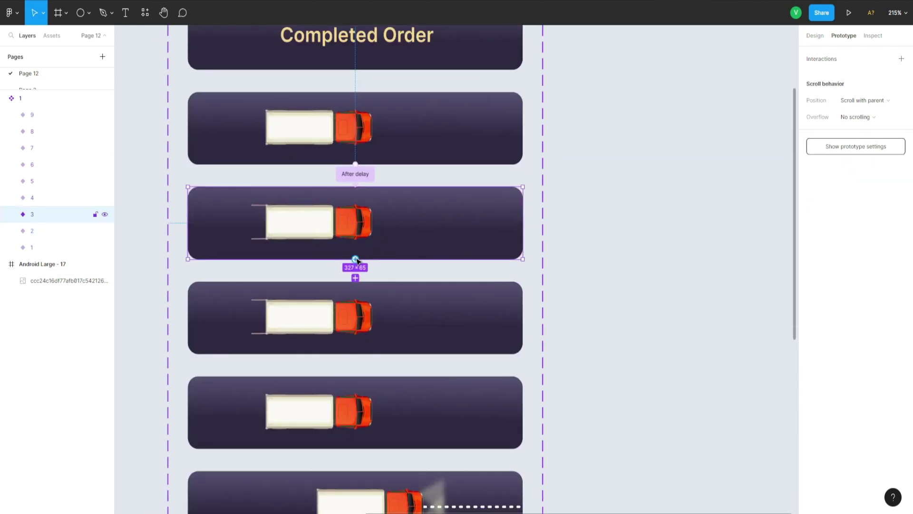
Connect variant 3 to variant 4 with a 200ms After delay trigger.
drag(356, 259, 355, 304)
click(719, 97)
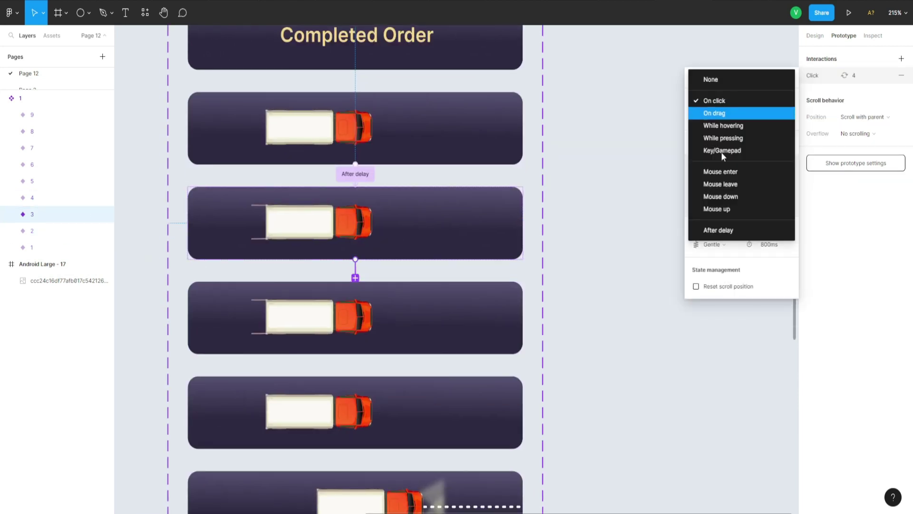
click(719, 229)
click(766, 100)
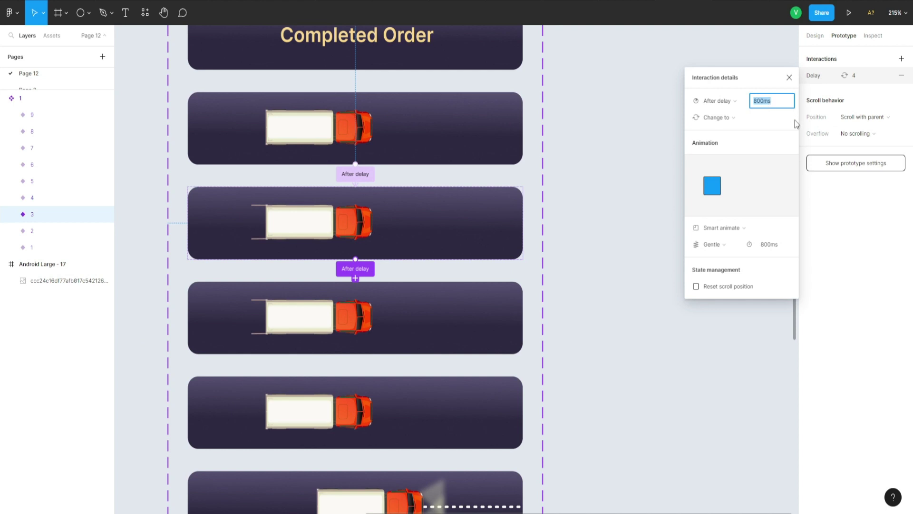
text(200)
key(Return)
click(394, 344)
scroll(394, 285, down, 2)
scroll(394, 285, down, 1)
Connect variant 4 to variant 5 with a 200ms After delay trigger.
click(369, 247)
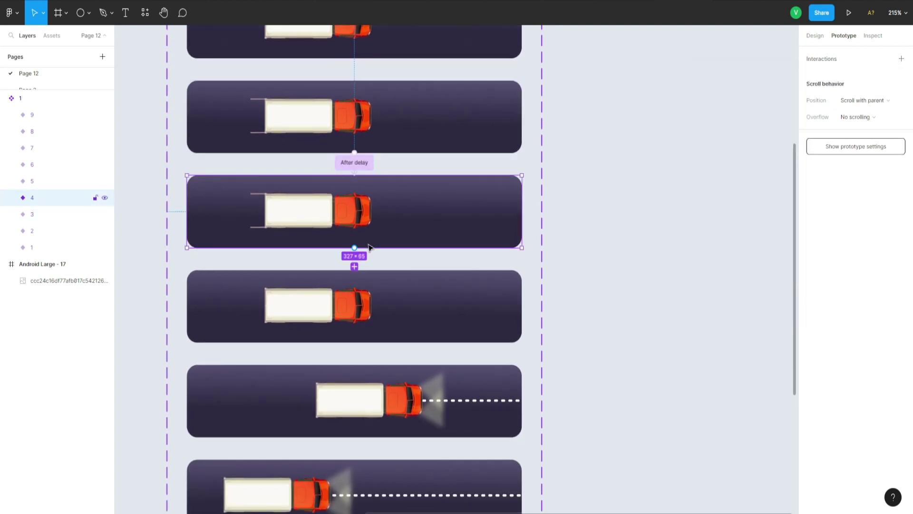
drag(354, 247, 369, 320)
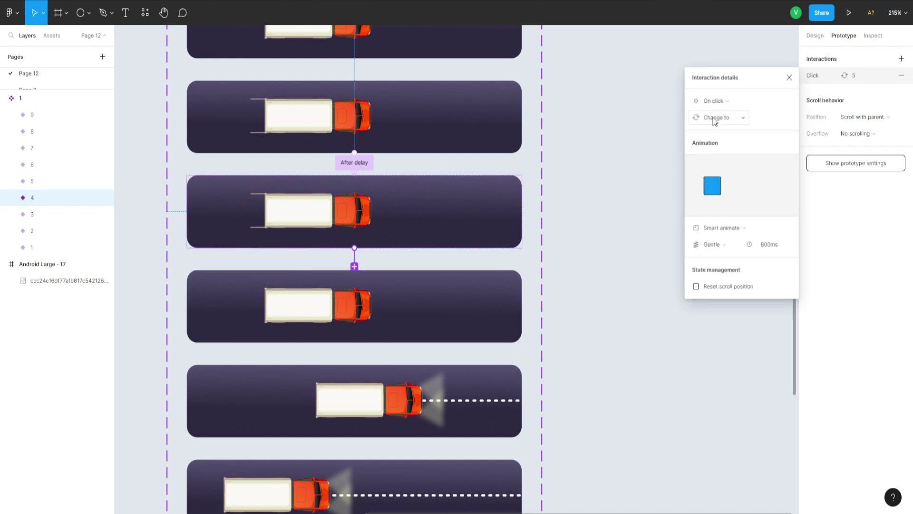
click(713, 100)
click(713, 228)
click(765, 101)
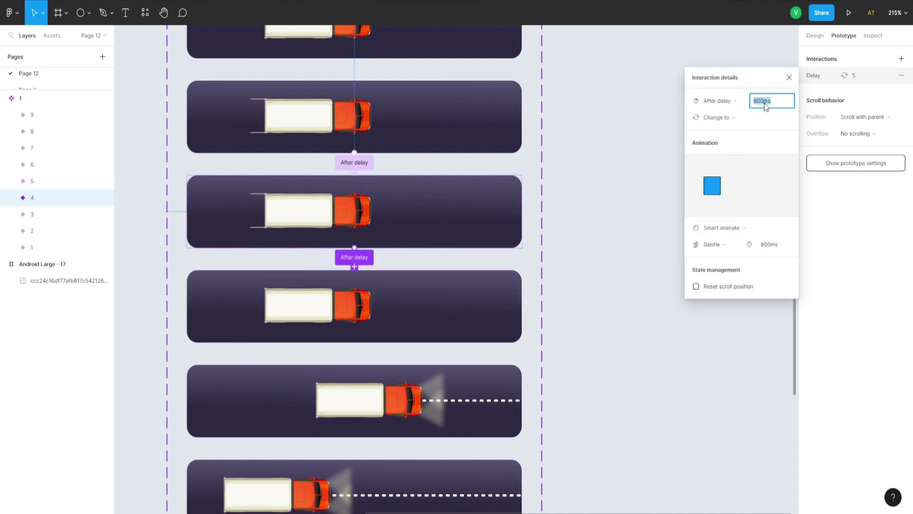
text(200)
key(Return)
scroll(564, 333, down, 5)
Connect variant 5 to variant 6 with a 200ms After delay trigger.
click(473, 206)
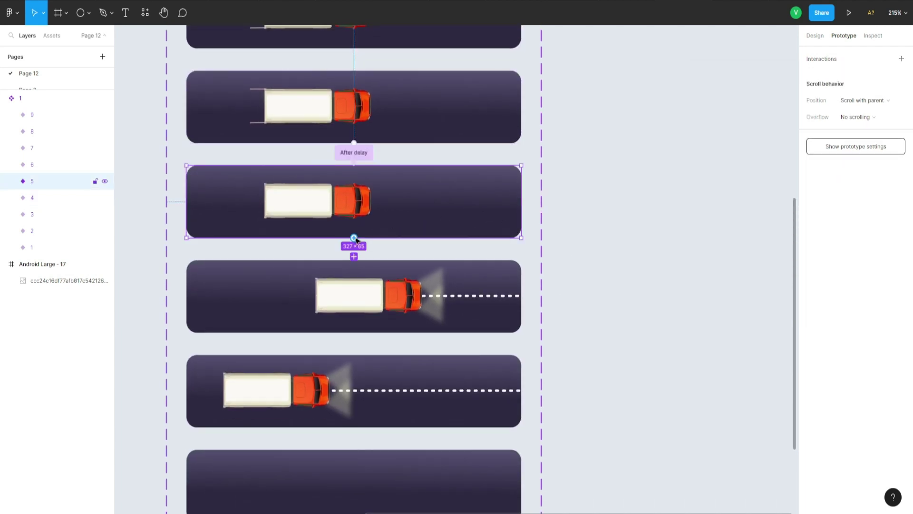
drag(354, 237, 357, 301)
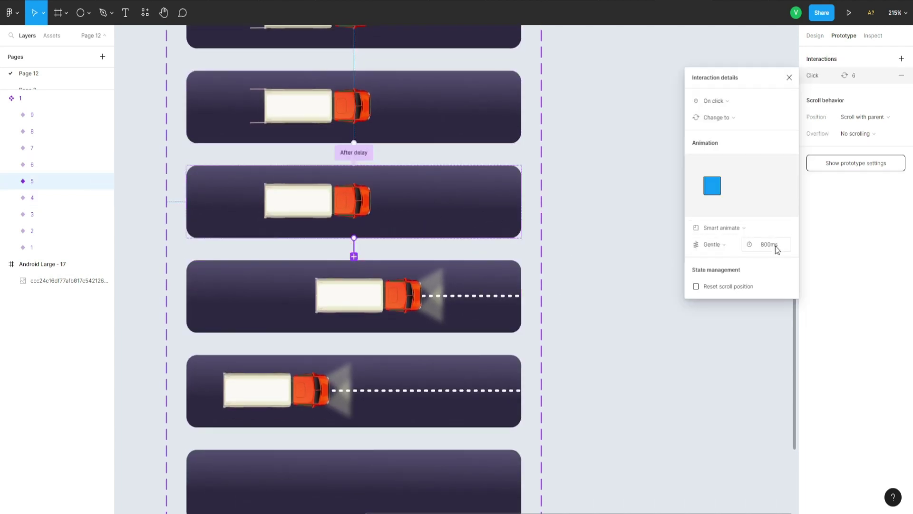
click(716, 101)
click(723, 226)
text(00)
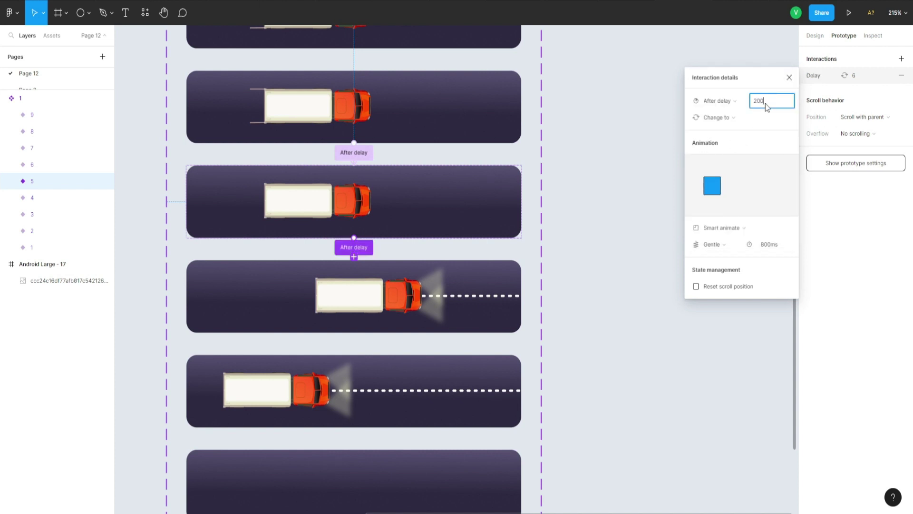
key(Return)
scroll(555, 284, up, 1)
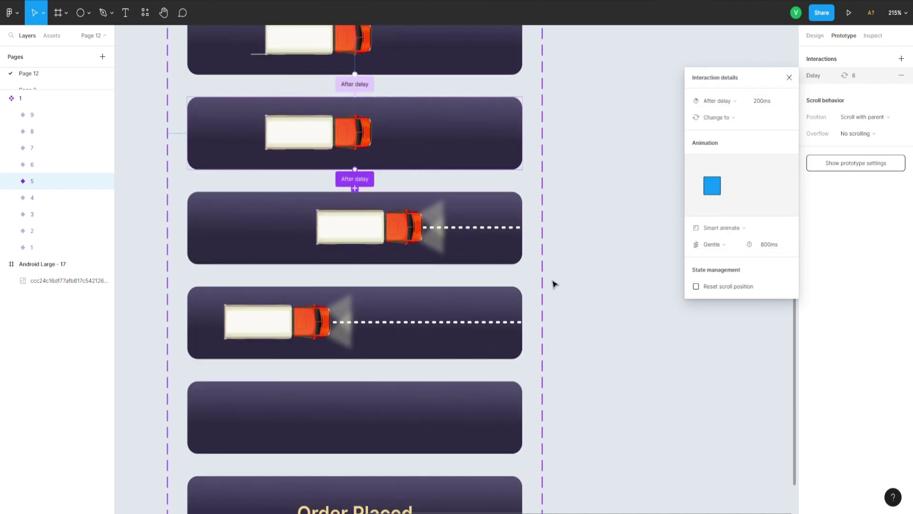
Connect variant 6 to variant 7 with a 200ms After delay trigger.
click(452, 251)
drag(358, 268, 361, 316)
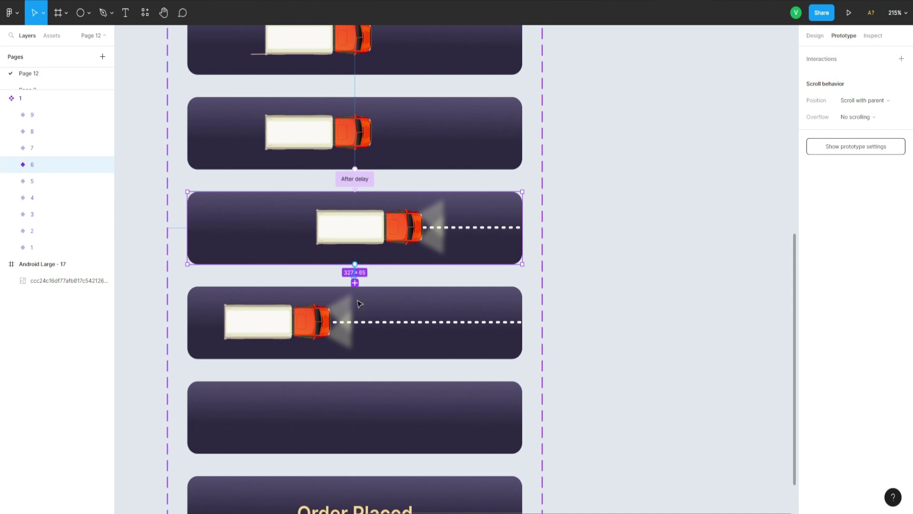
click(719, 100)
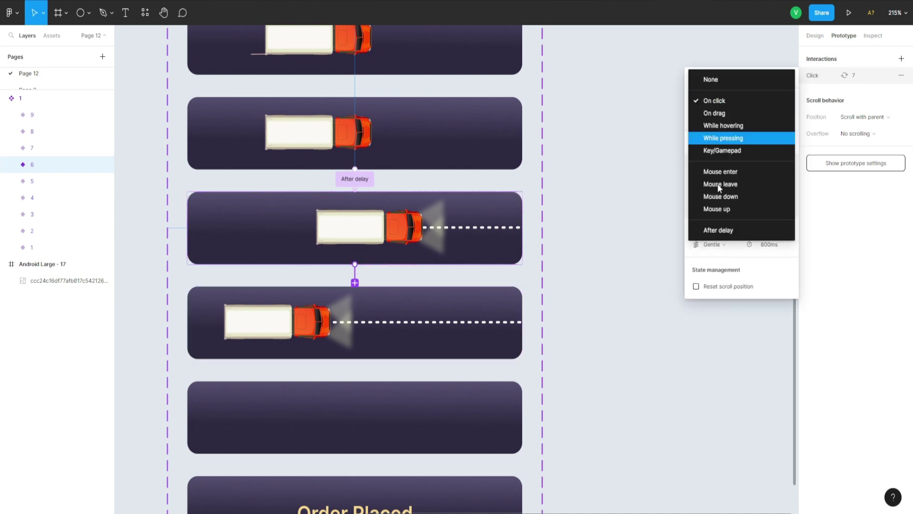
click(718, 229)
click(766, 105)
text(2)
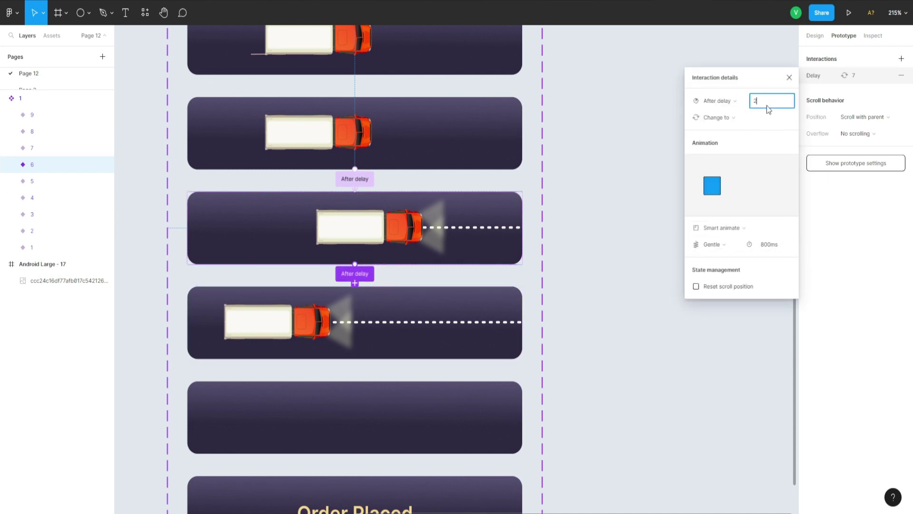
text(00)
key(Return)
scroll(566, 339, down, 2)
Connect variant 7 to variant 8 with a 200ms After delay trigger.
click(451, 264)
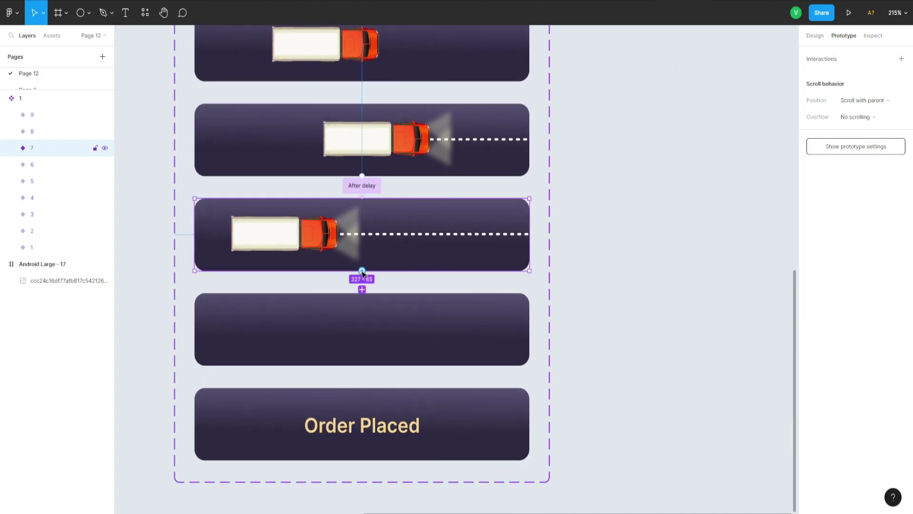
drag(362, 270, 363, 336)
click(718, 101)
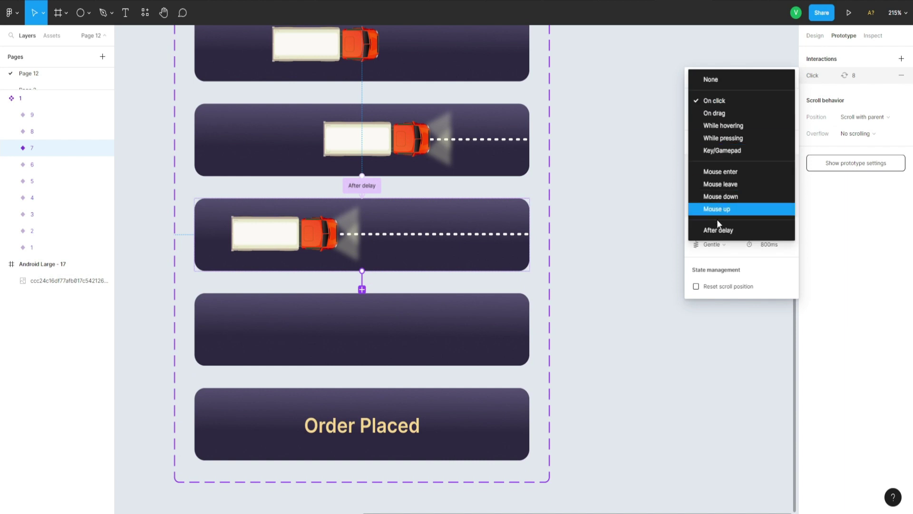
click(718, 230)
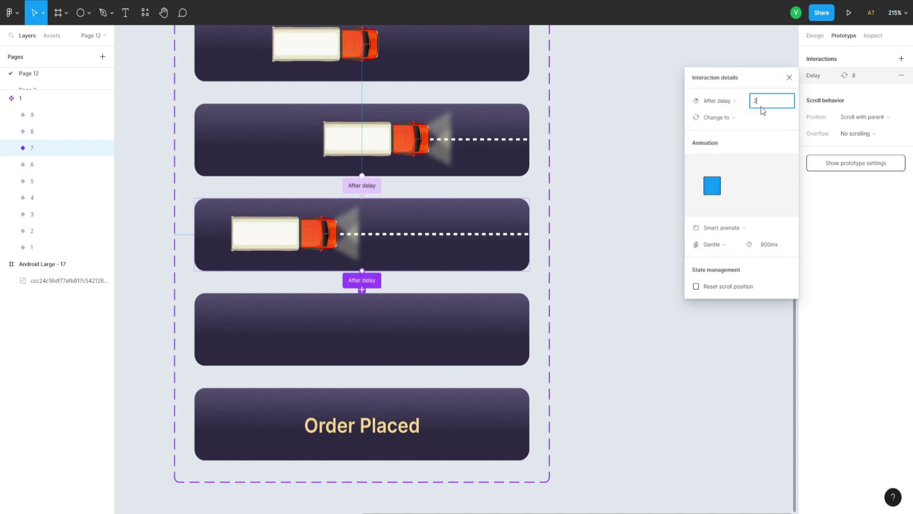
text(00)
key(Return)
scroll(641, 228, down, 2)
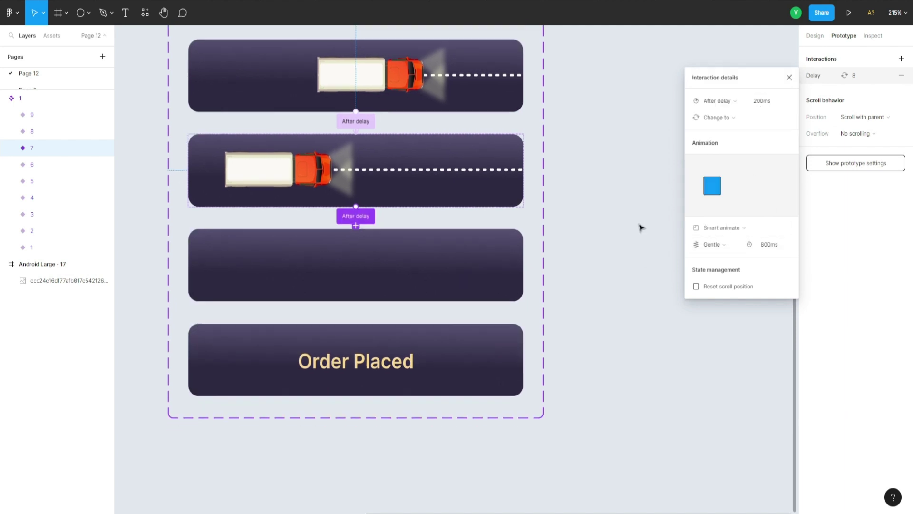
Connect variant 8 to the Order Placed variant with an After delay trigger.
click(427, 248)
drag(356, 301, 368, 382)
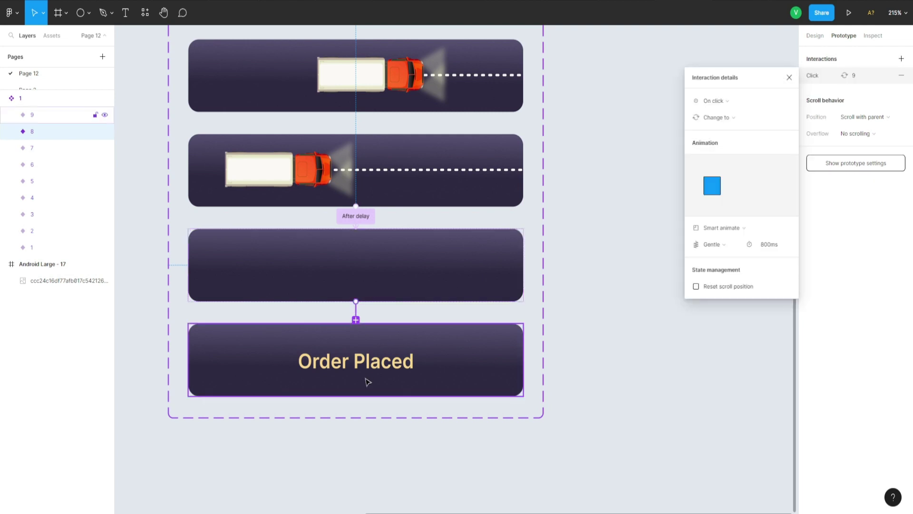
click(715, 101)
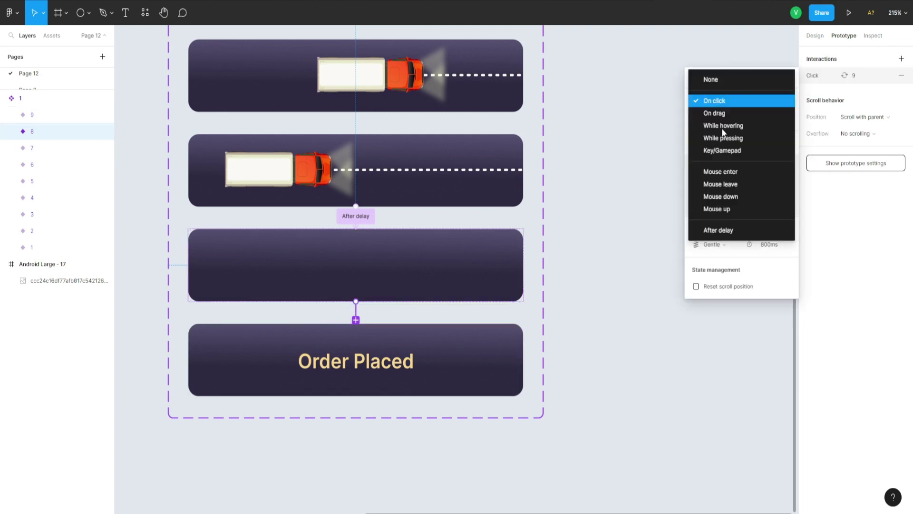
click(732, 235)
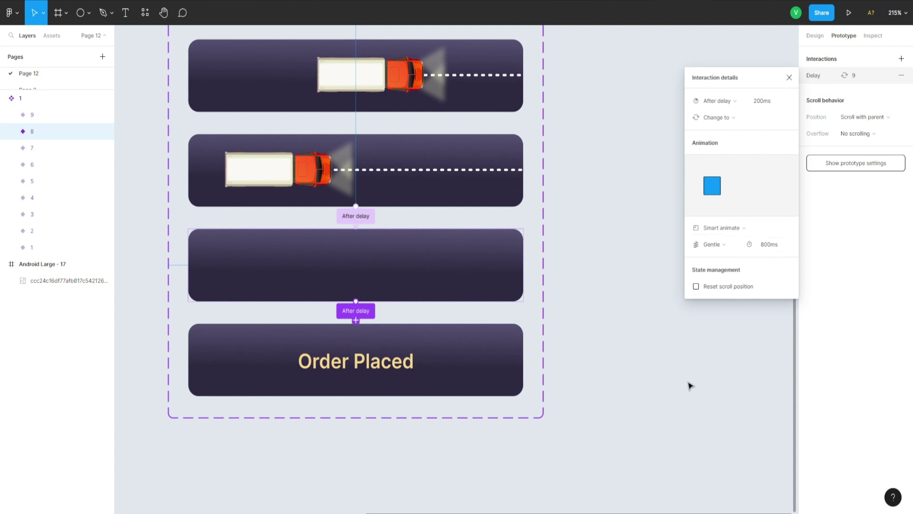
Bring the Checkout screen into view beside the variants and browse the file's local components.
click(690, 386)
scroll(619, 347, up, 3)
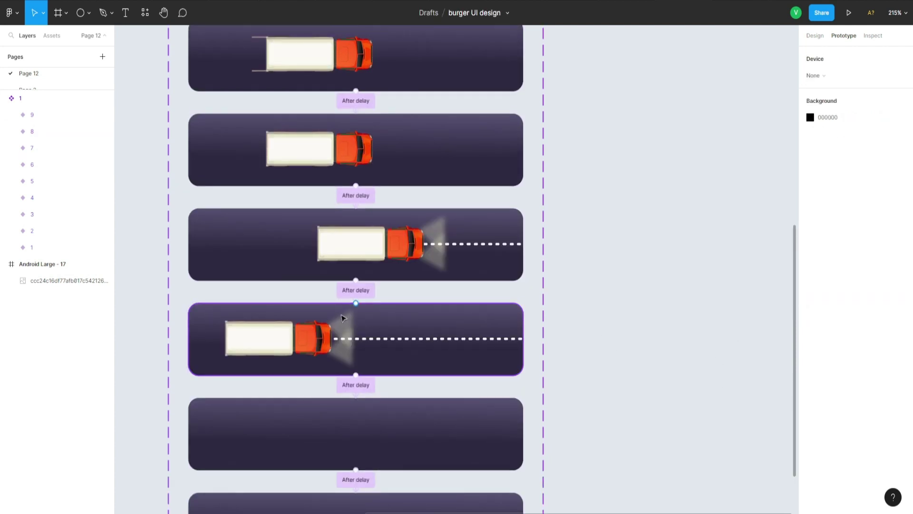
scroll(342, 321, down, 5)
scroll(343, 321, down, 4)
scroll(428, 309, up, 4)
drag(408, 318, 679, 310)
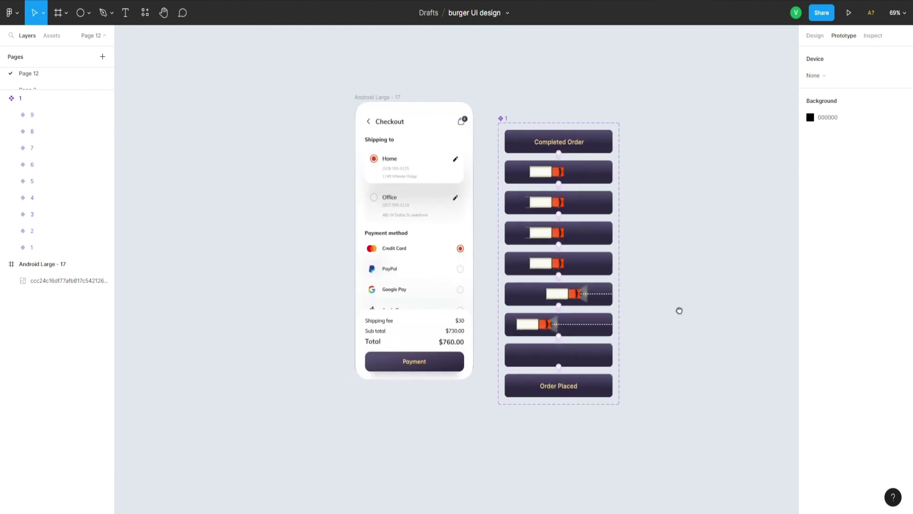
scroll(652, 356, up, 3)
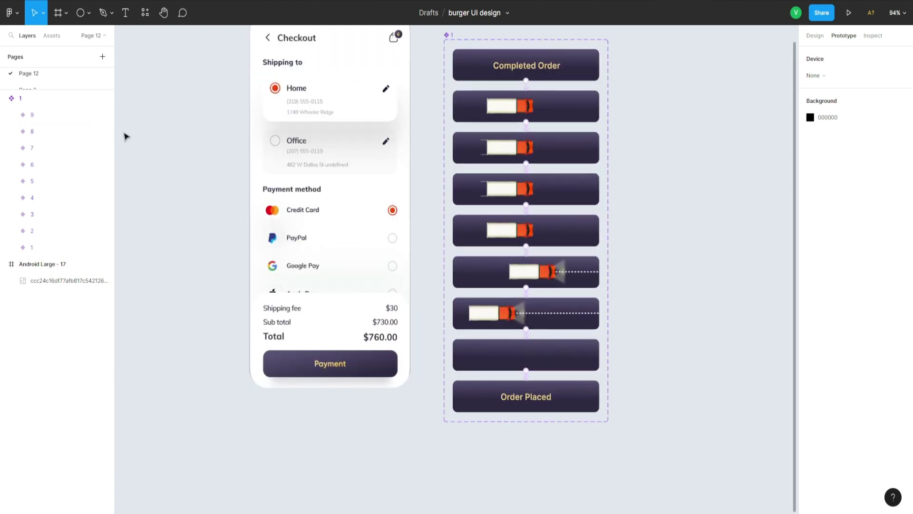
click(52, 35)
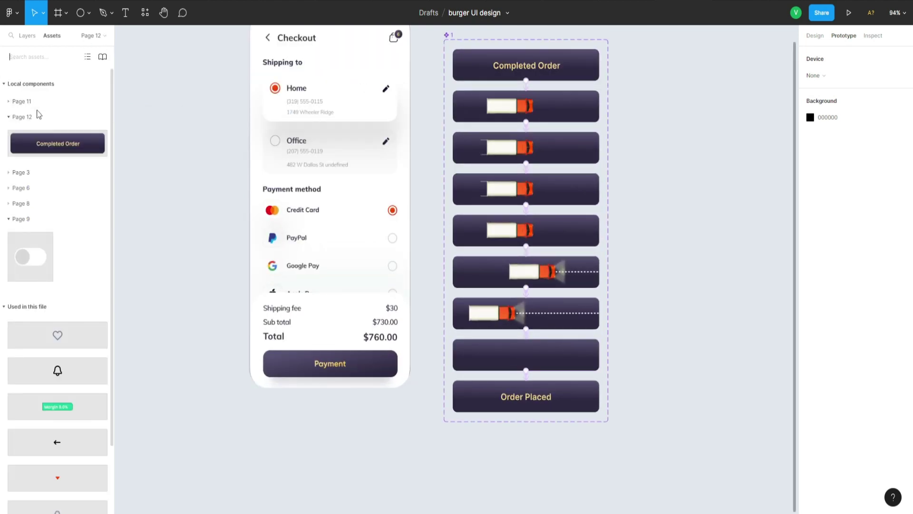